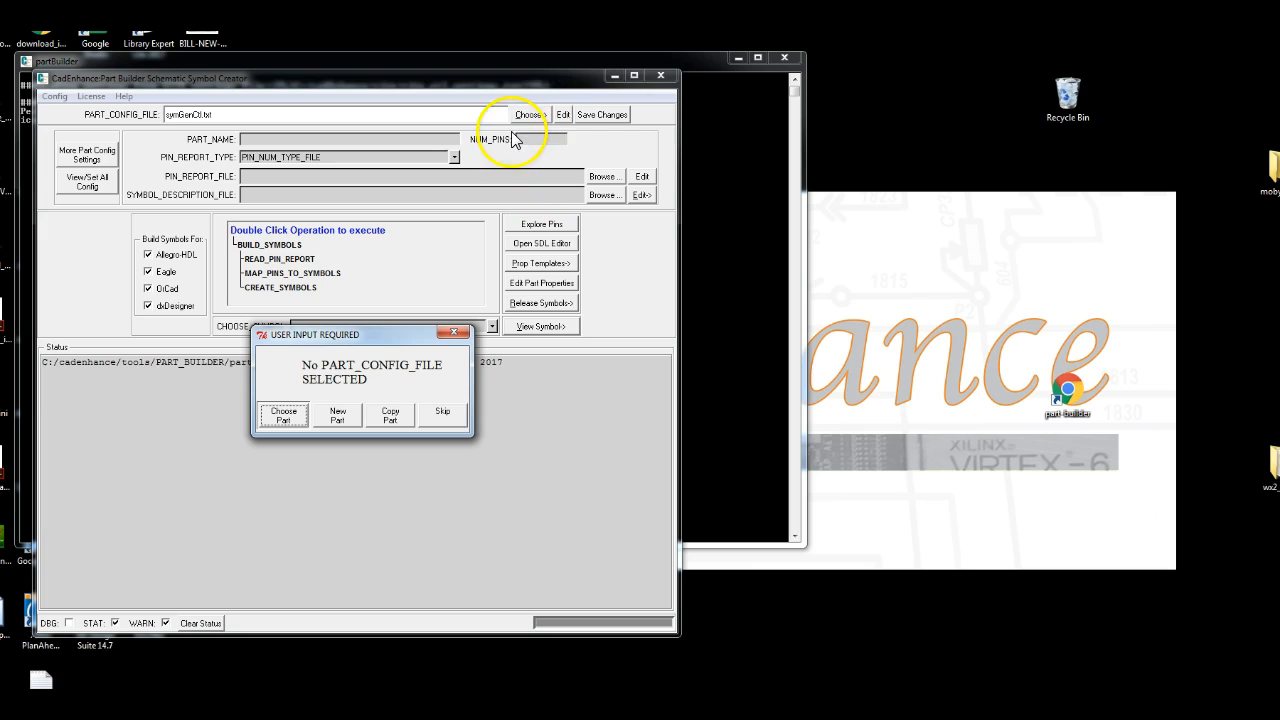
Skip the startup prompt for choosing a part and view the available part folder operations
left_click(443, 418)
left_click(836, 162)
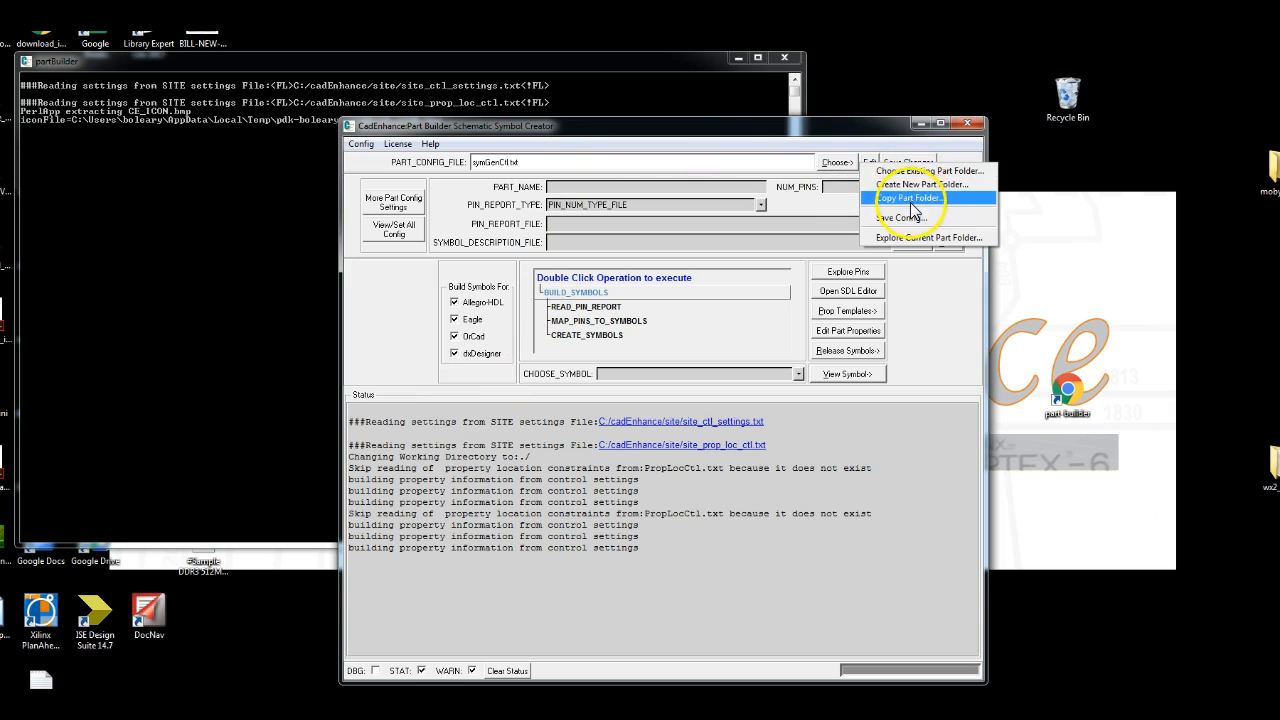
left_click(916, 352)
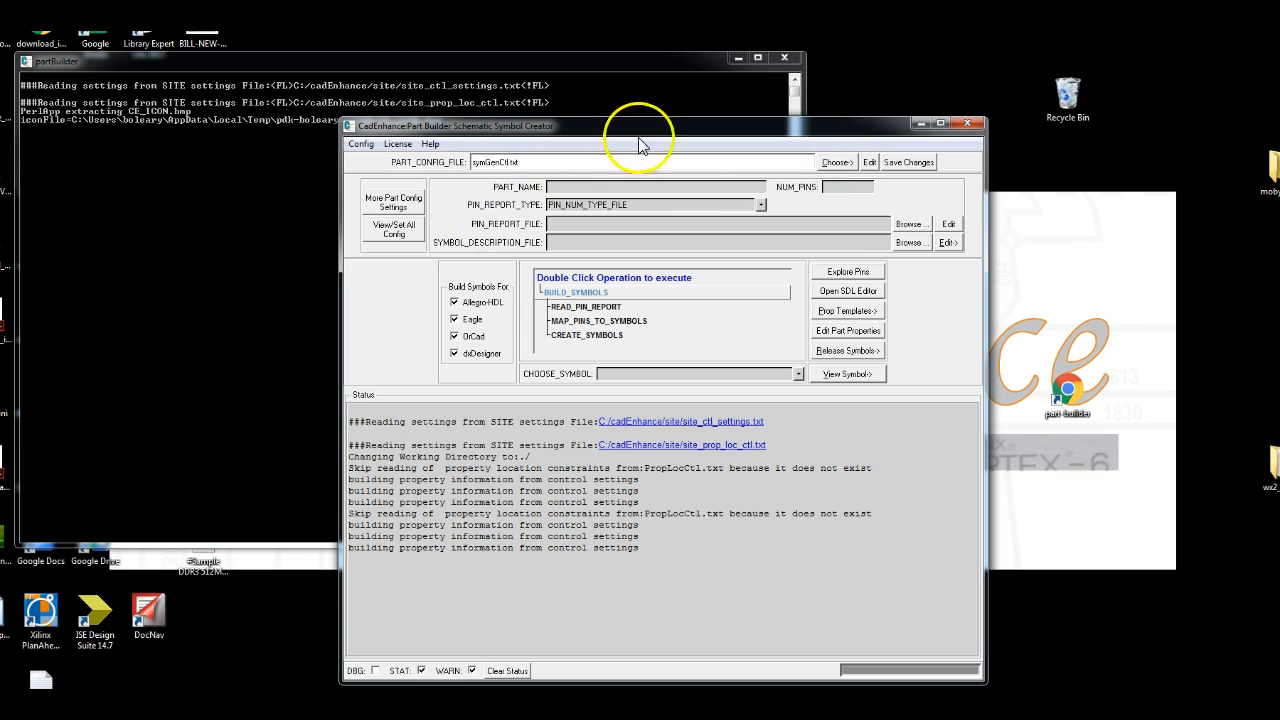
Try to explore the current part folder and dismiss the resulting dialog
left_click(836, 161)
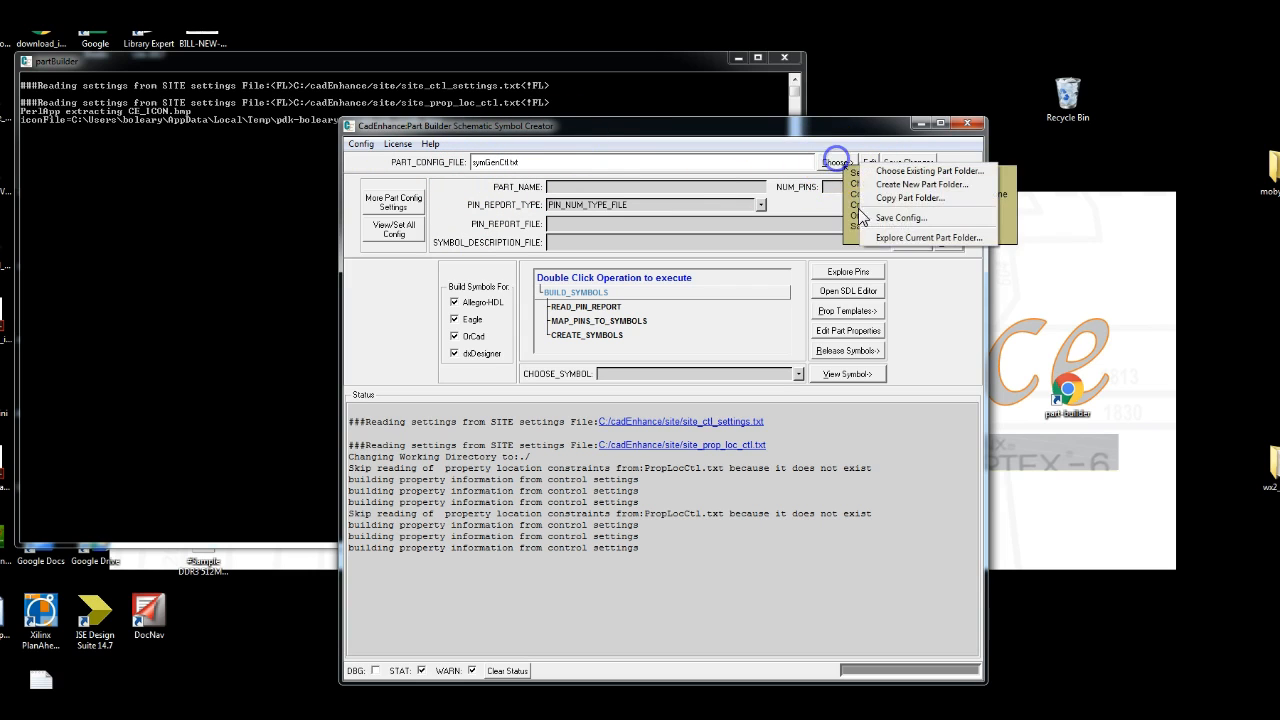
left_click(928, 237)
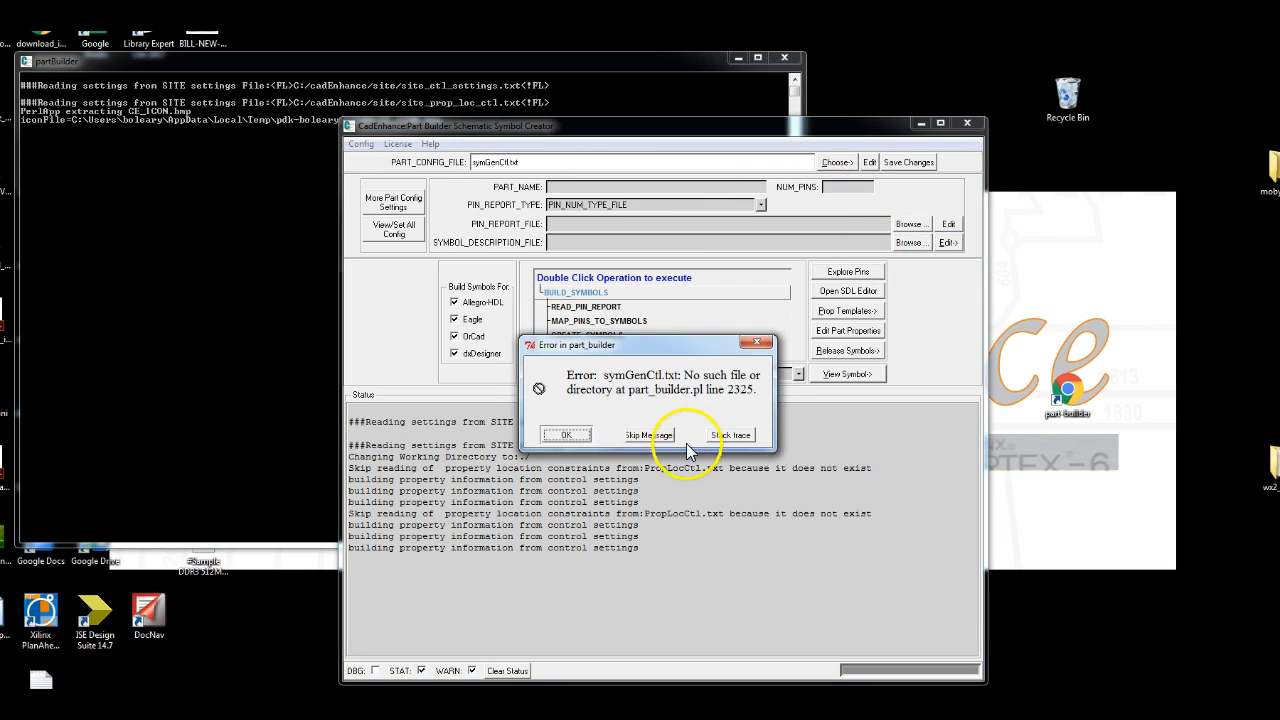
left_click(566, 436)
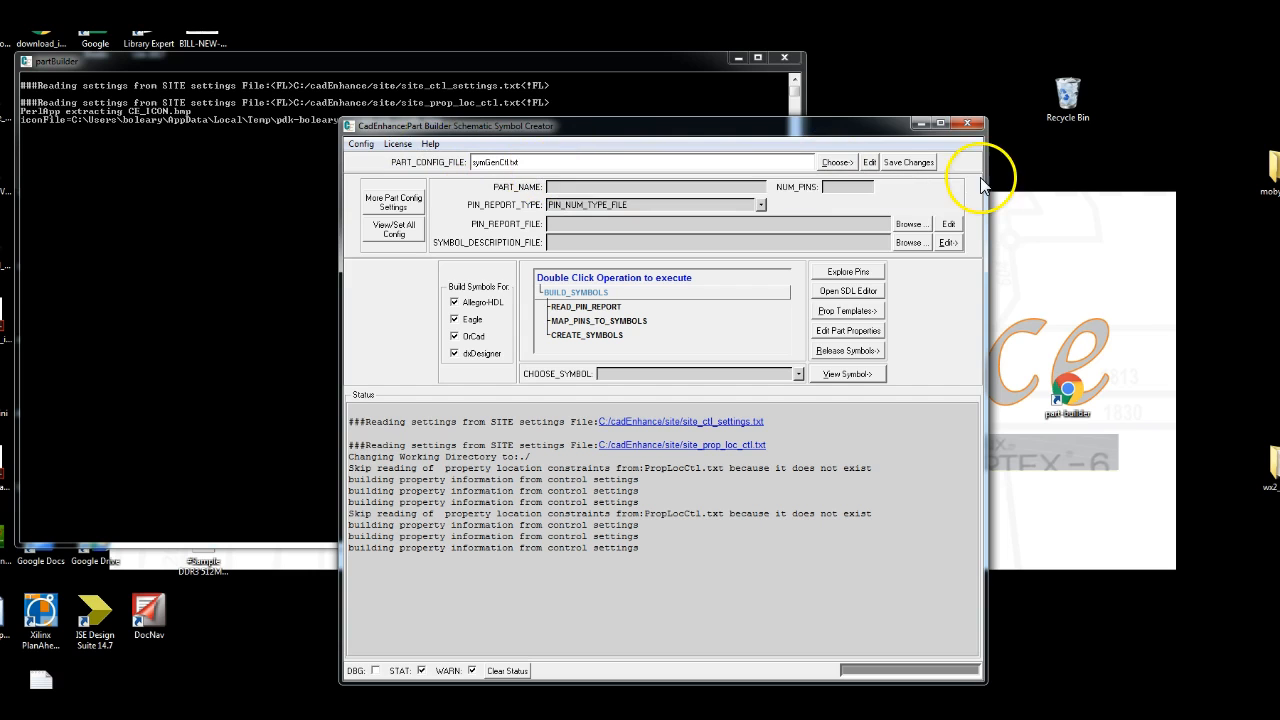
Browse for an existing part and select symGenCtl.txt in the 10AX016E3F27E2SG folder under workdir
left_click(837, 162)
left_click(893, 172)
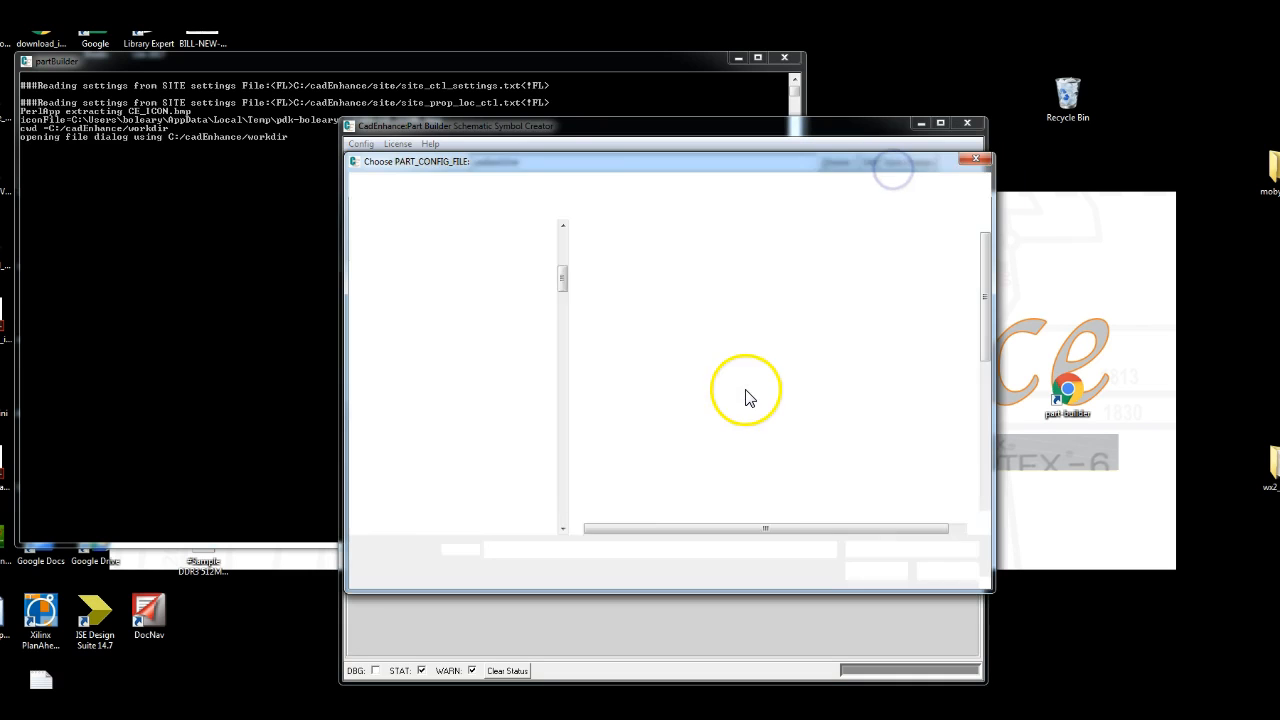
double_click(625, 279)
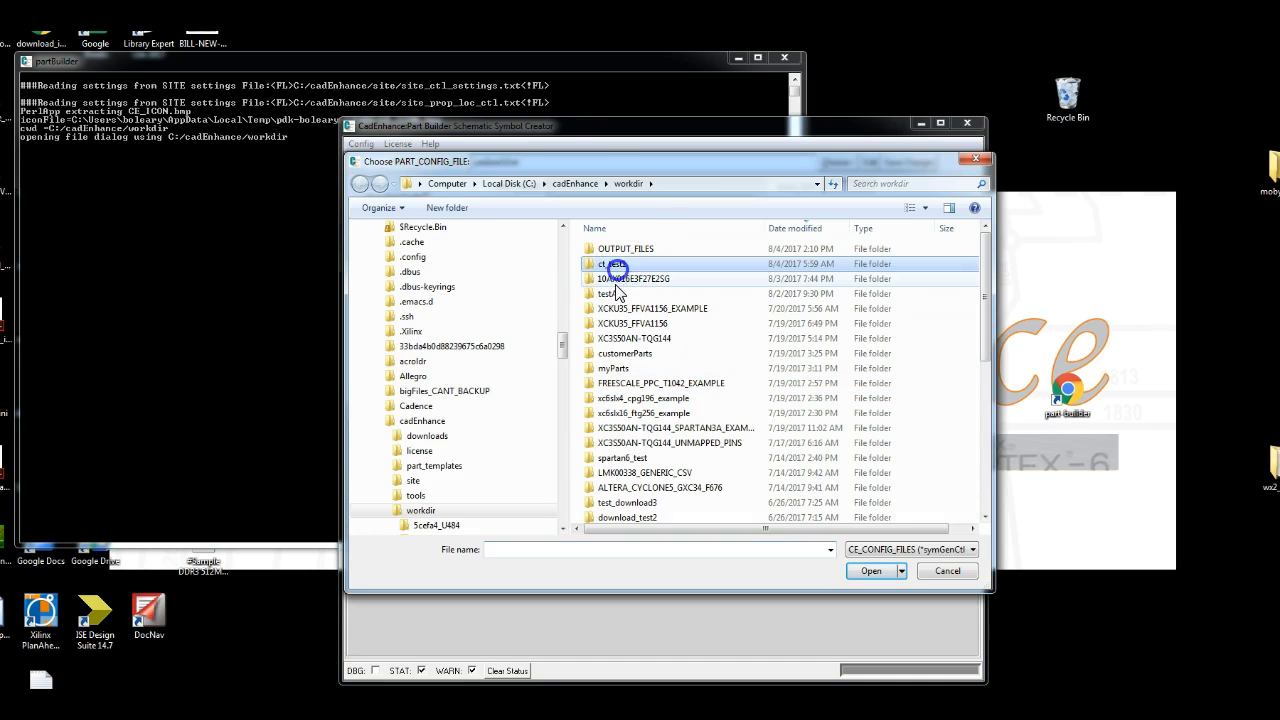
left_click(621, 250)
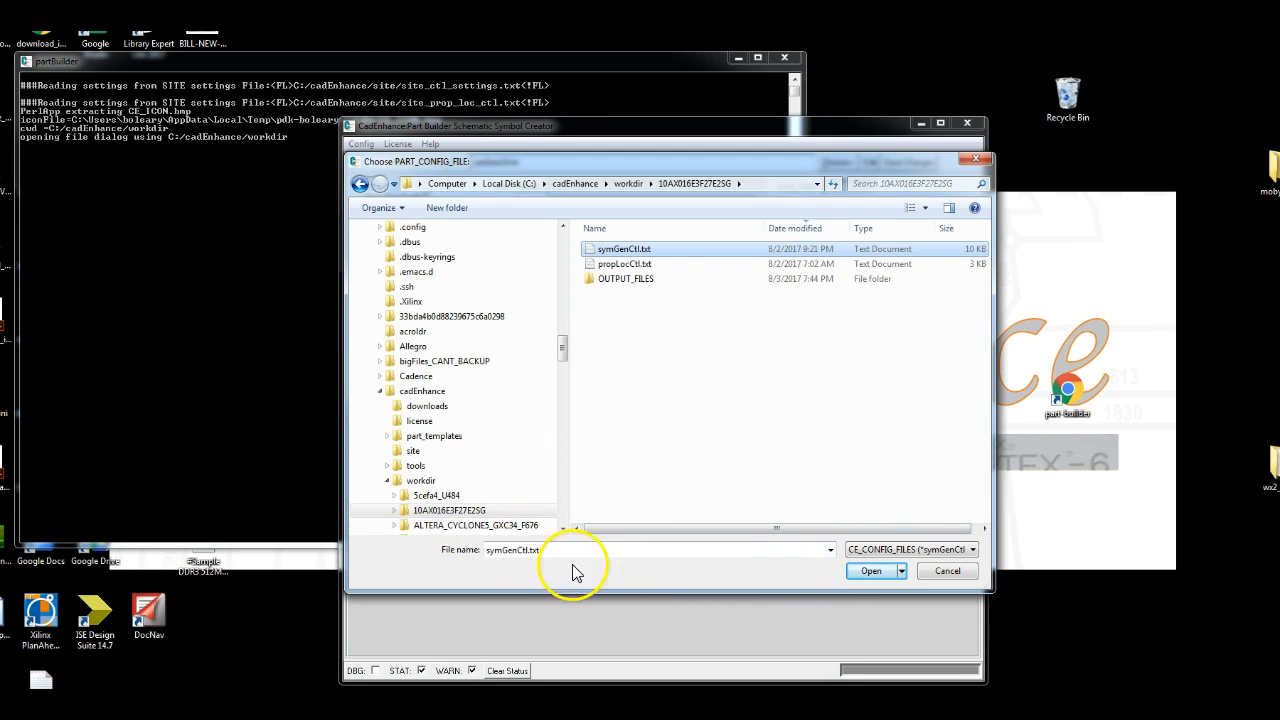
Try picking other symGenCtl.txt paths from the recently used file names
left_click(830, 551)
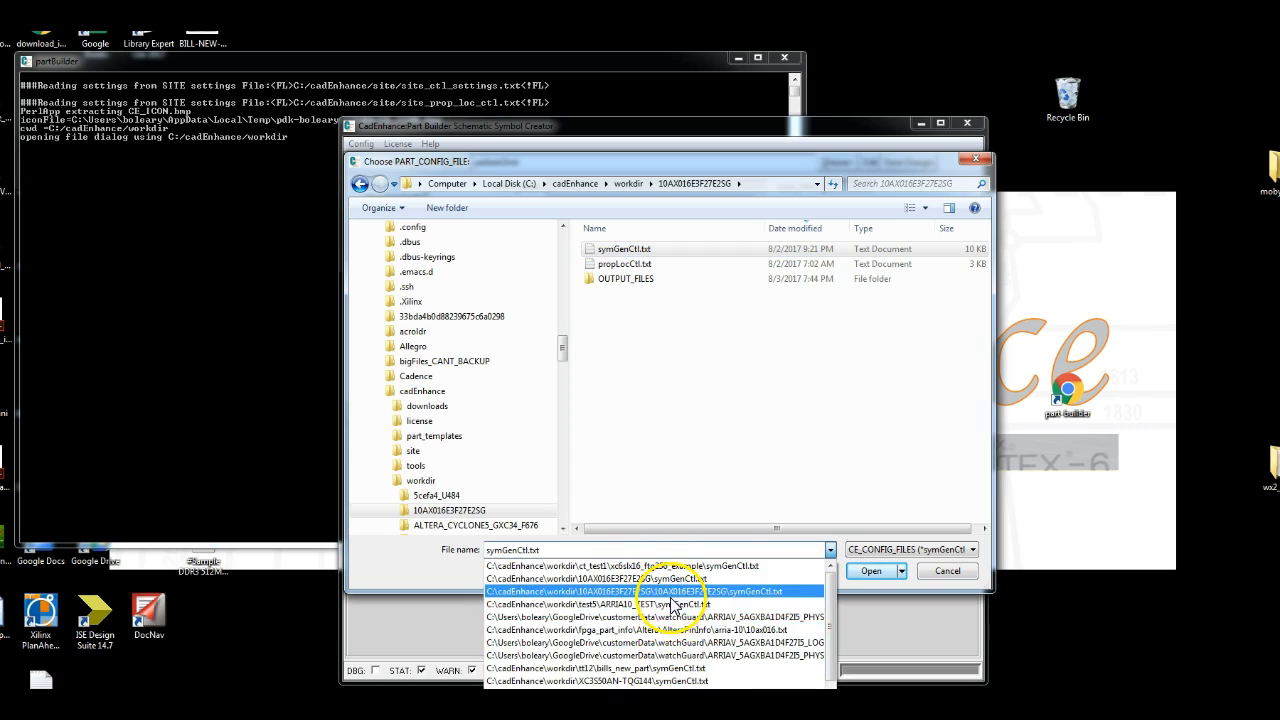
left_click(674, 591)
left_click(830, 549)
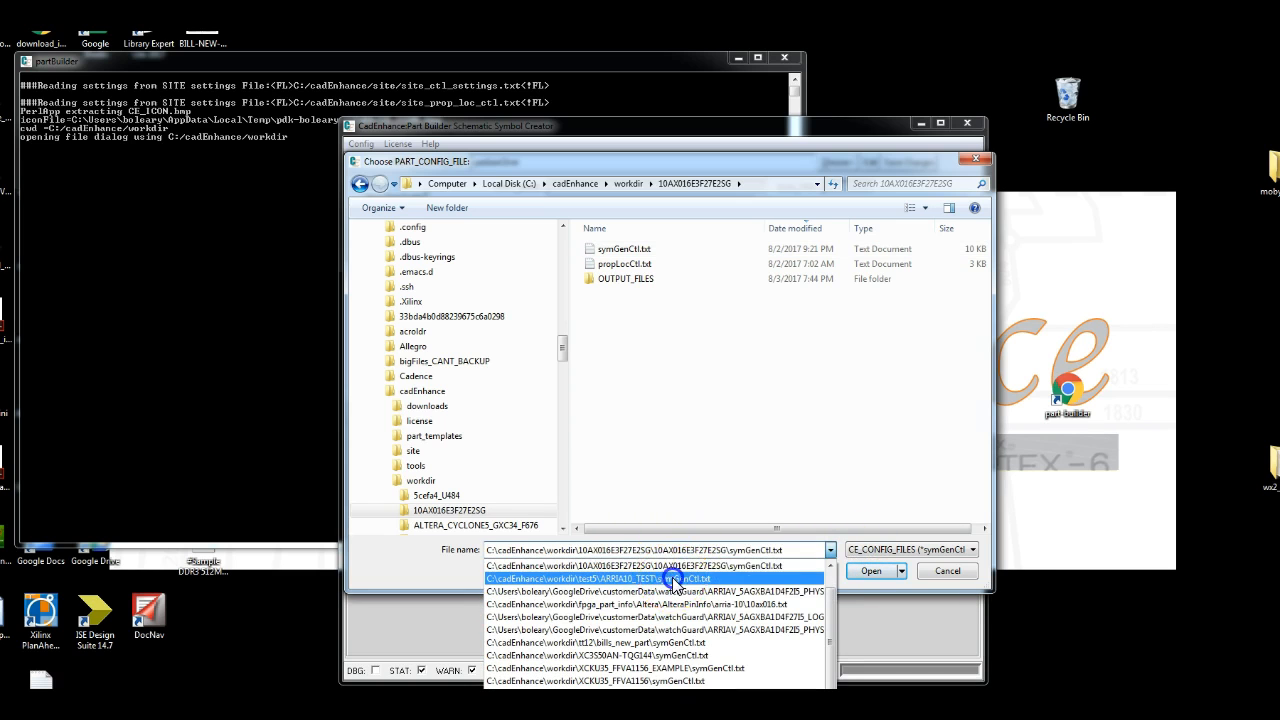
left_click(674, 578)
Open symGenCtl.txt from the 10AX016E3F27E2SG folder as the part config file
left_click(622, 248)
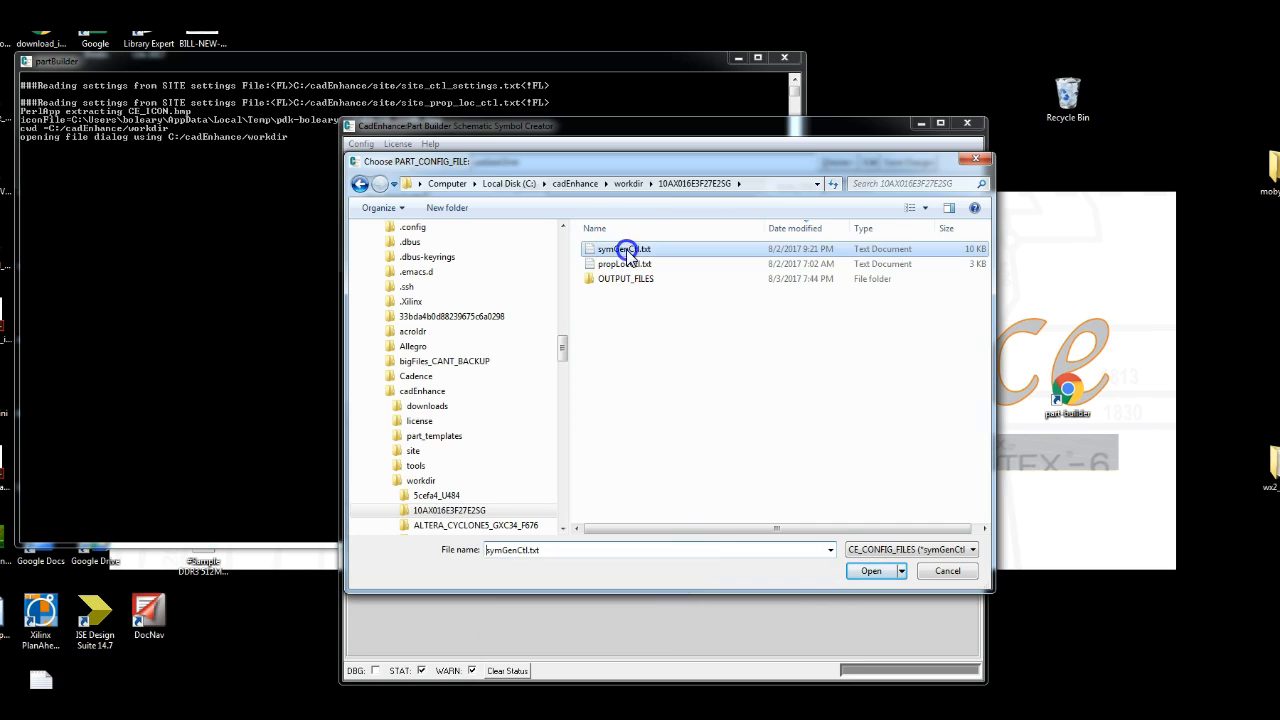
left_click(863, 578)
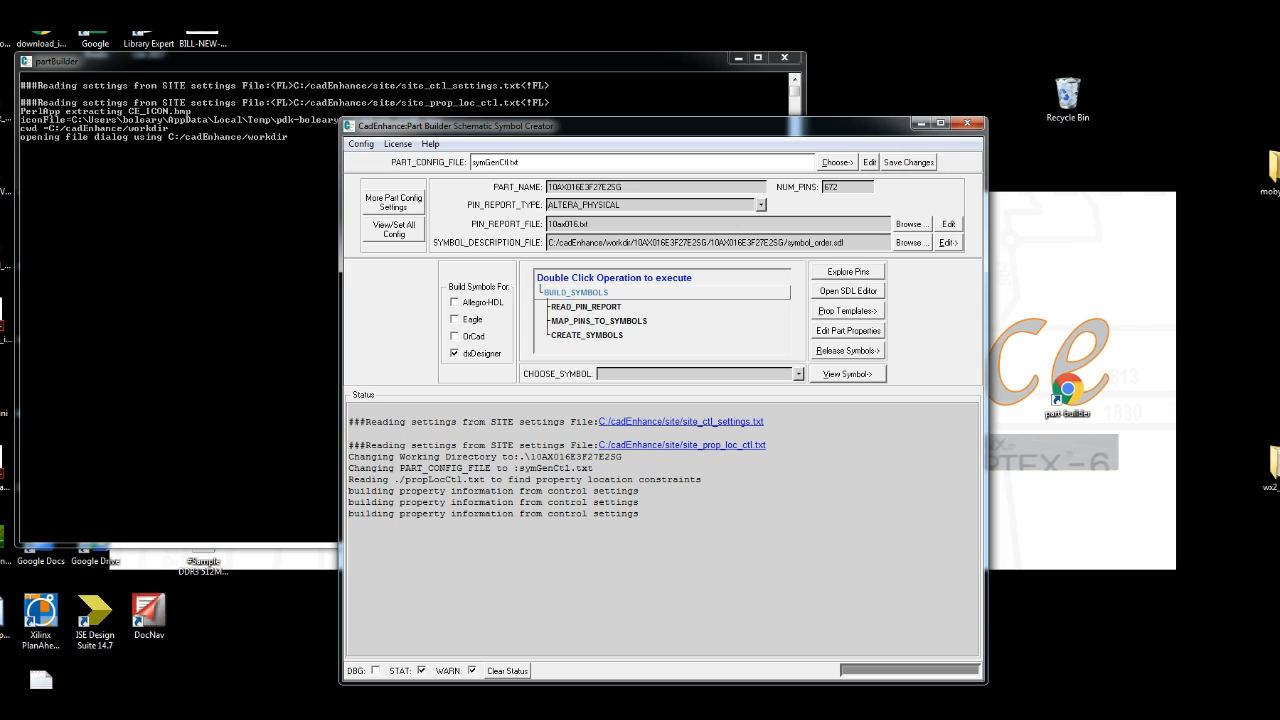
Set up a new part folder with part name BILLS_BGA and working directory C:/cadEnhance/workdir/new_part_test
left_click(838, 164)
left_click(893, 187)
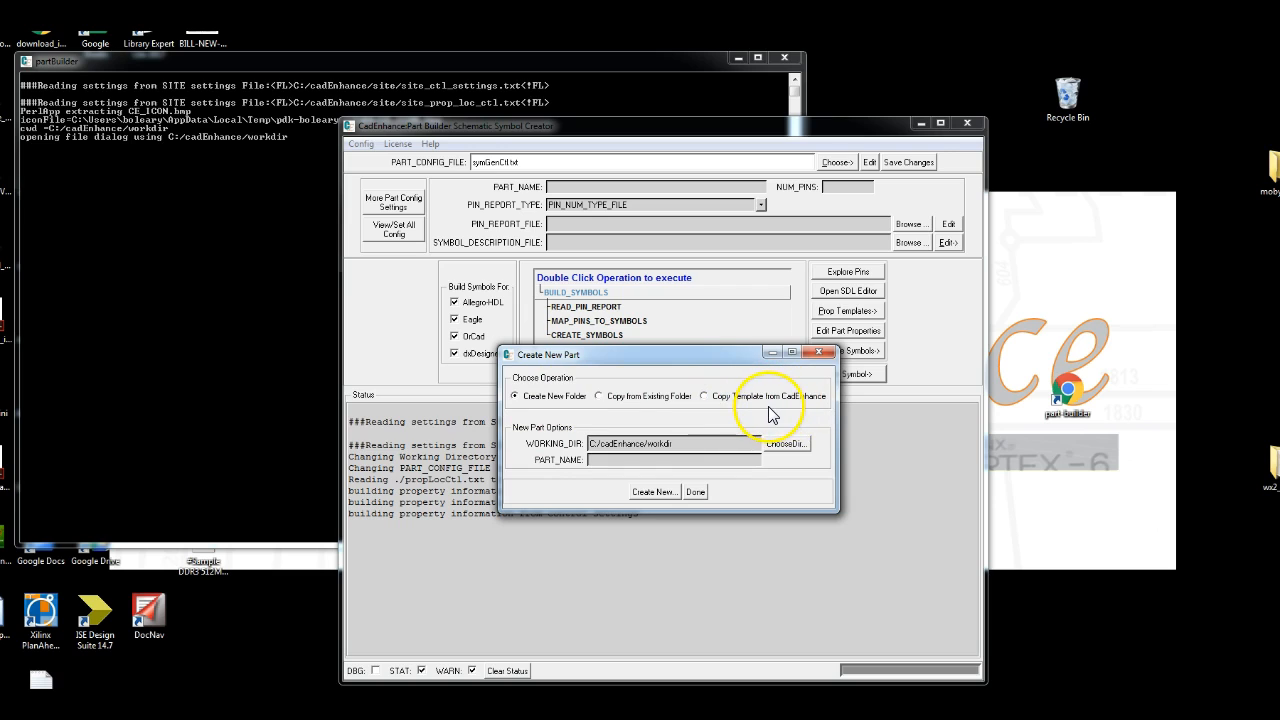
left_click(688, 443)
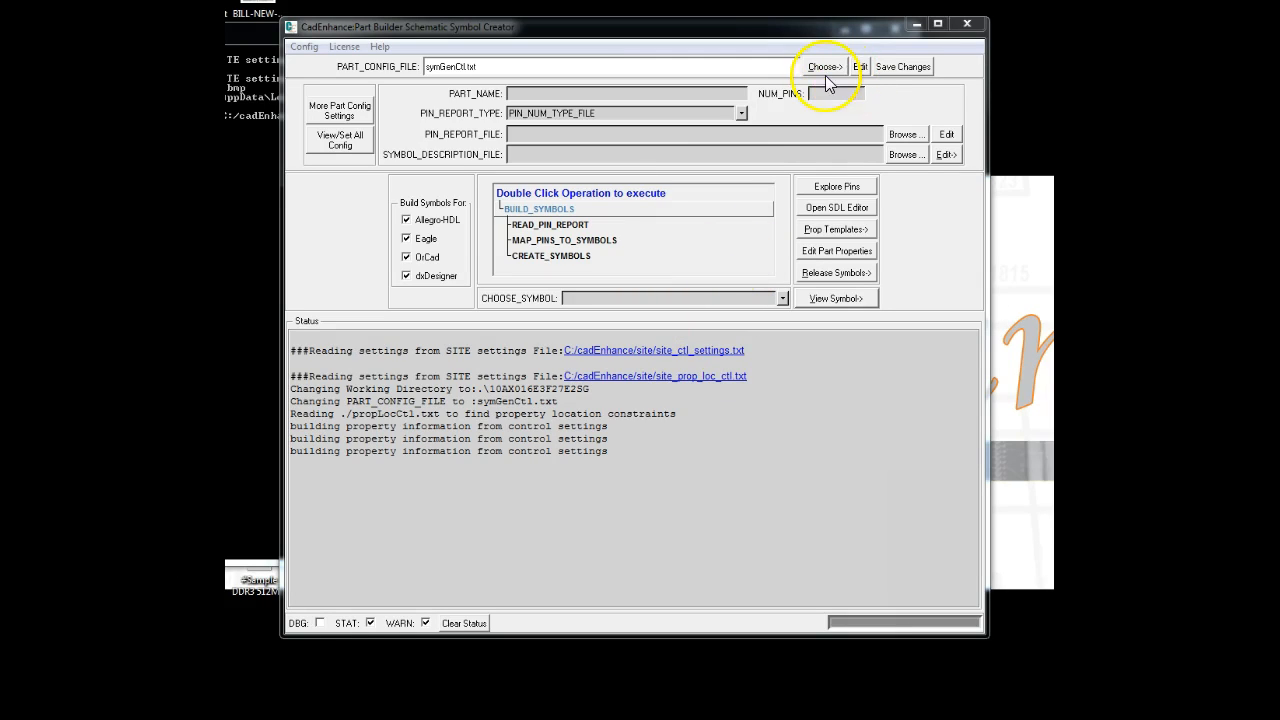
left_click(826, 67)
left_click(813, 66)
left_click(943, 700)
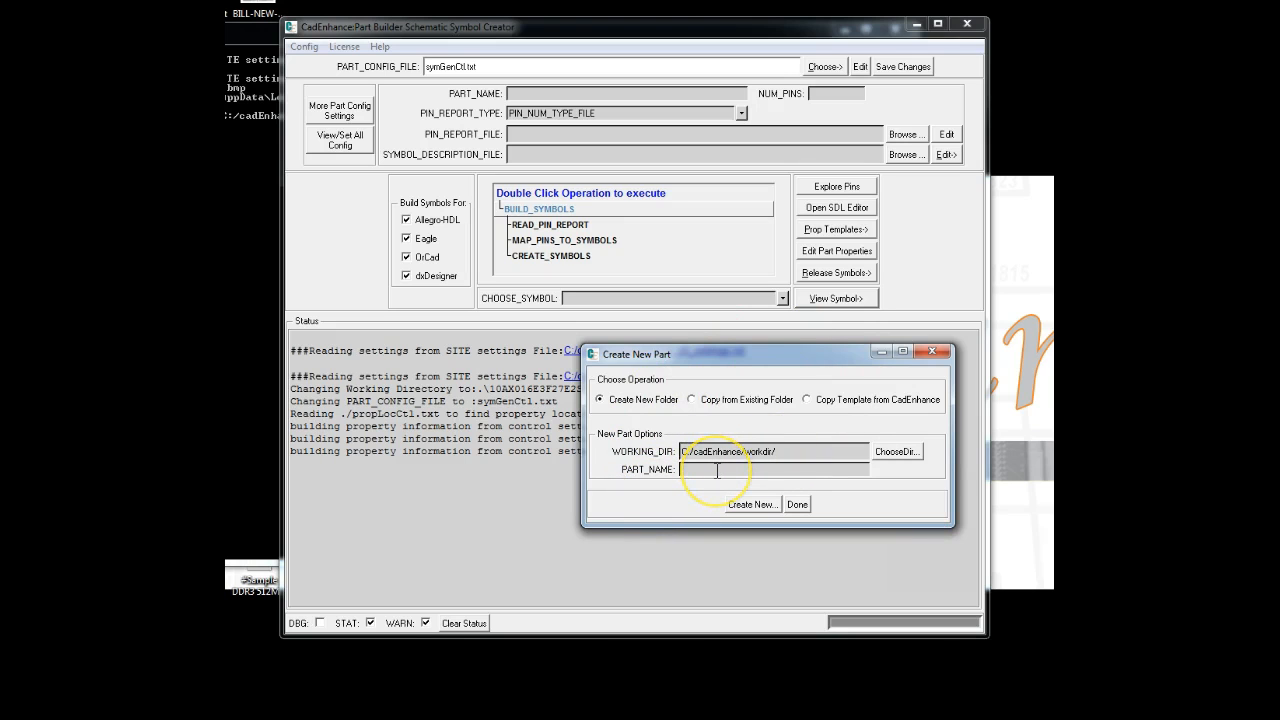
mouse_move(718, 462)
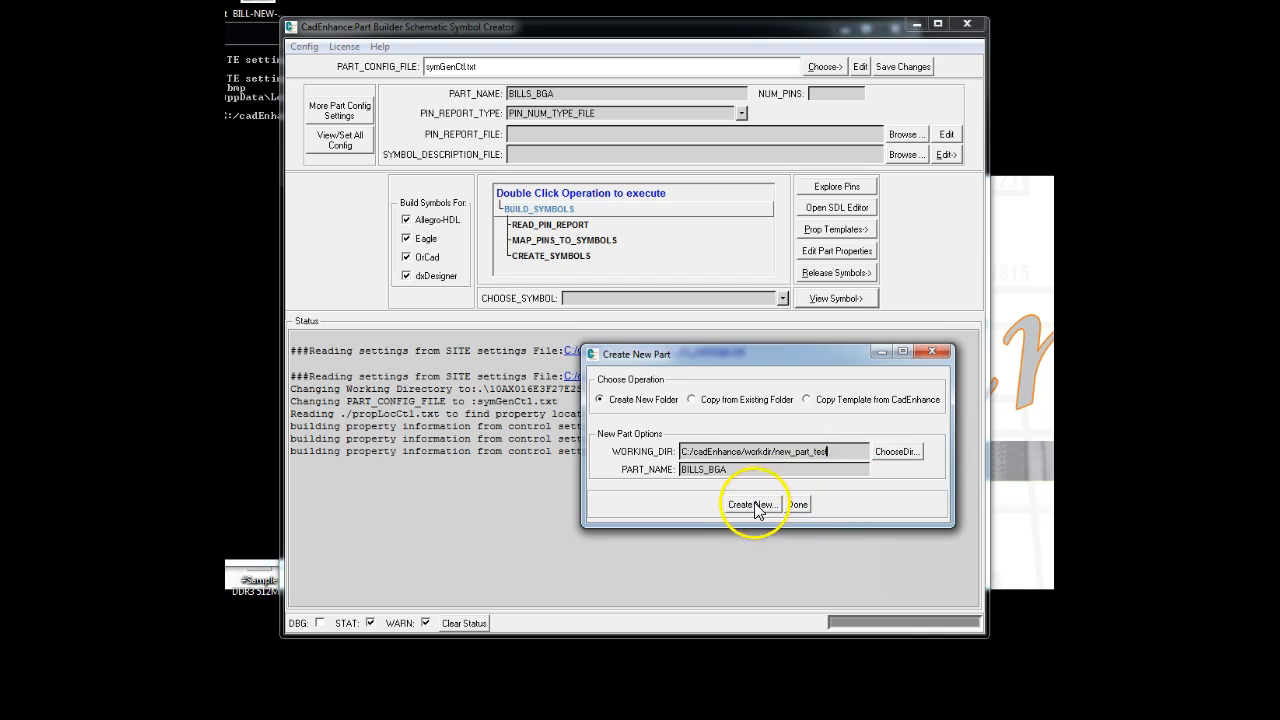
Create the BILLS_BGA part, save its config as symGenCtl.txt in the new folder, and finish the part creation
left_click(750, 505)
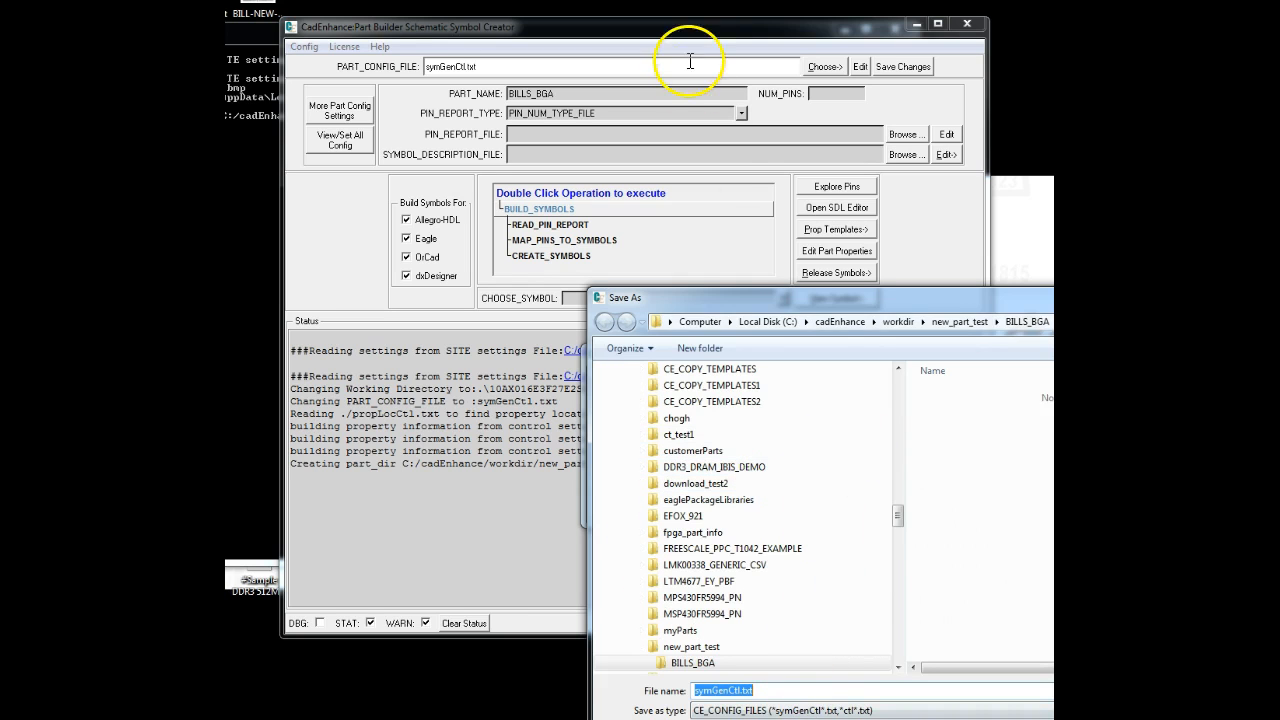
left_click_drag(825, 297, 491, 94)
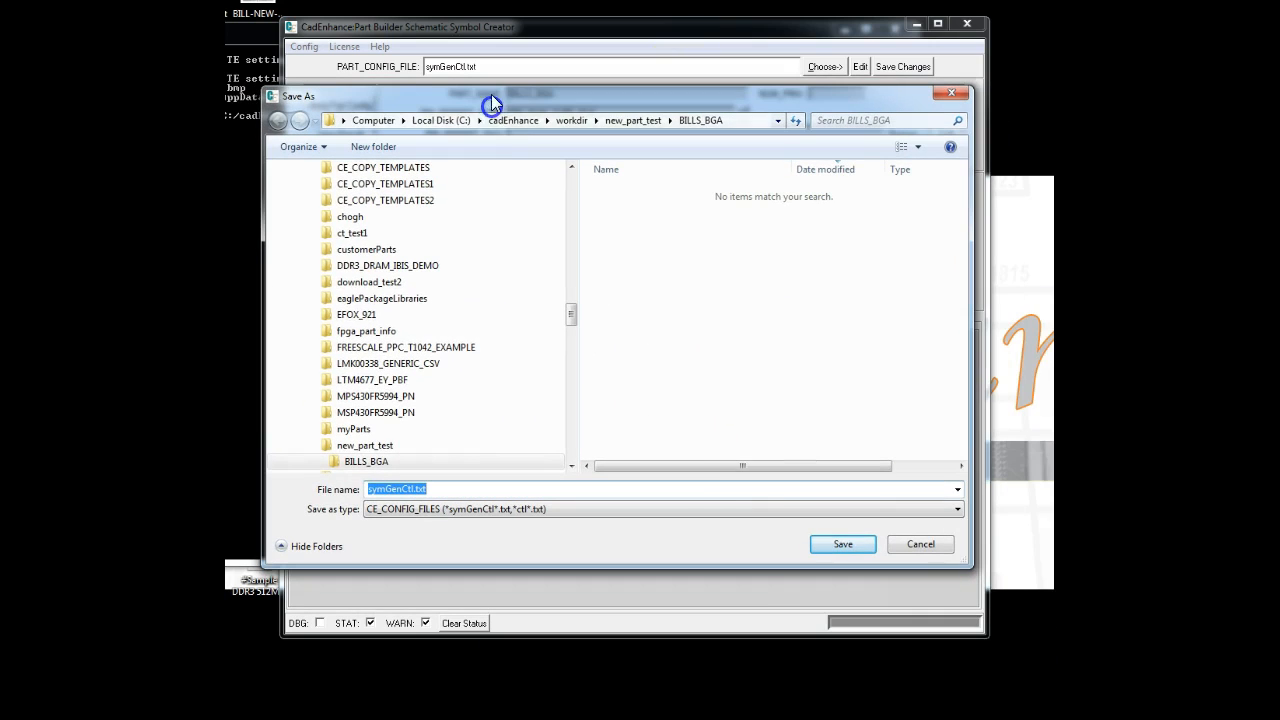
left_click(830, 544)
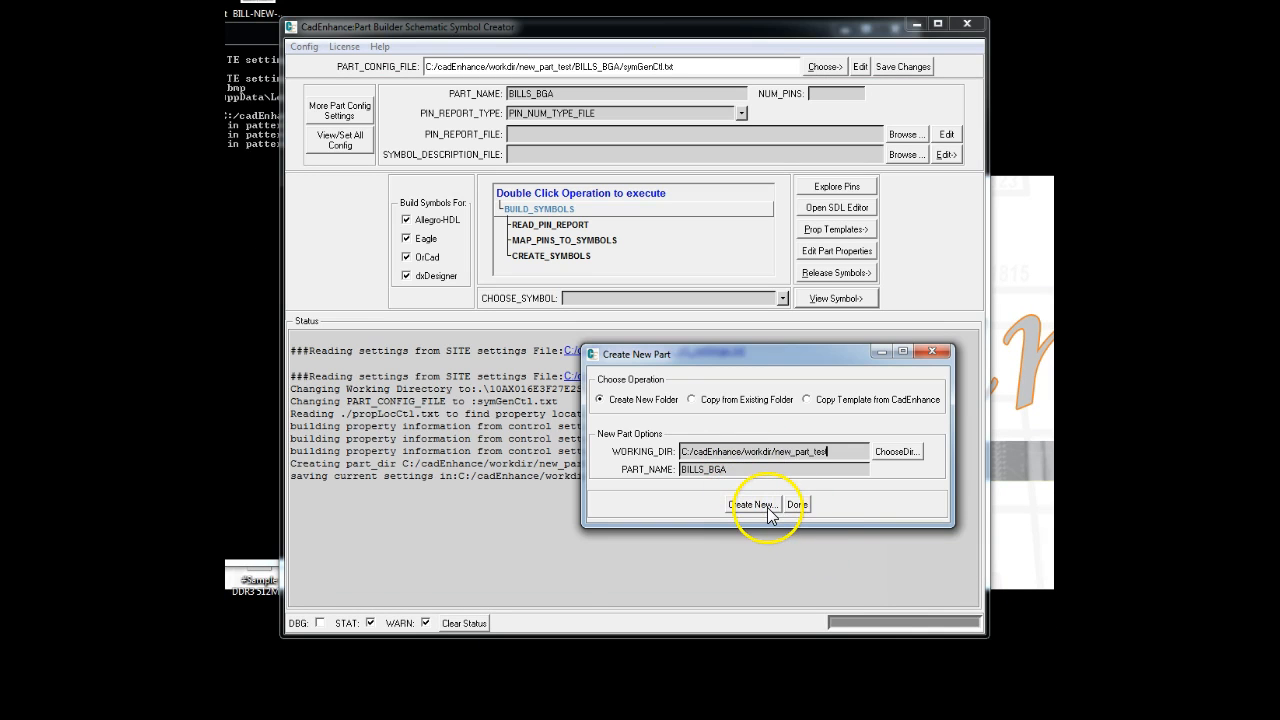
left_click(797, 505)
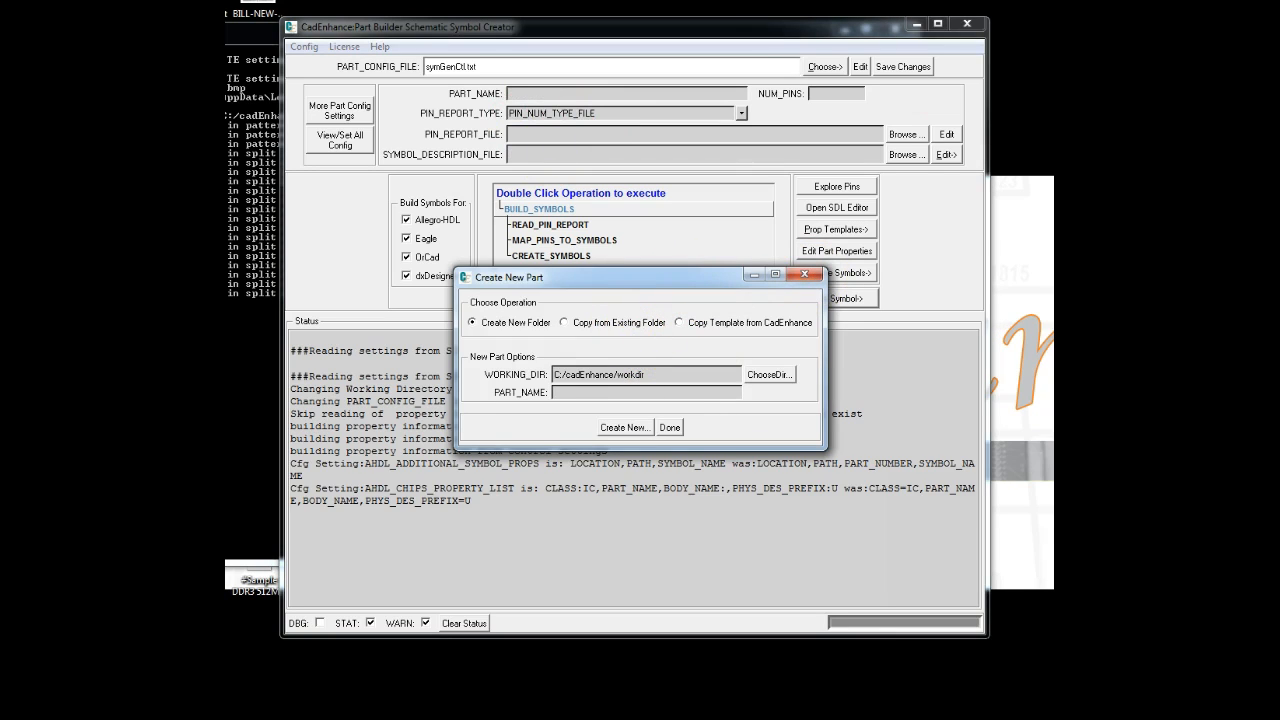
Set up a copy from an existing folder using 10AX016E3F27E2SG/symGenCtl.txt as source and 10AX016E3F27E2SG_TEST! as the new part name
left_click(564, 323)
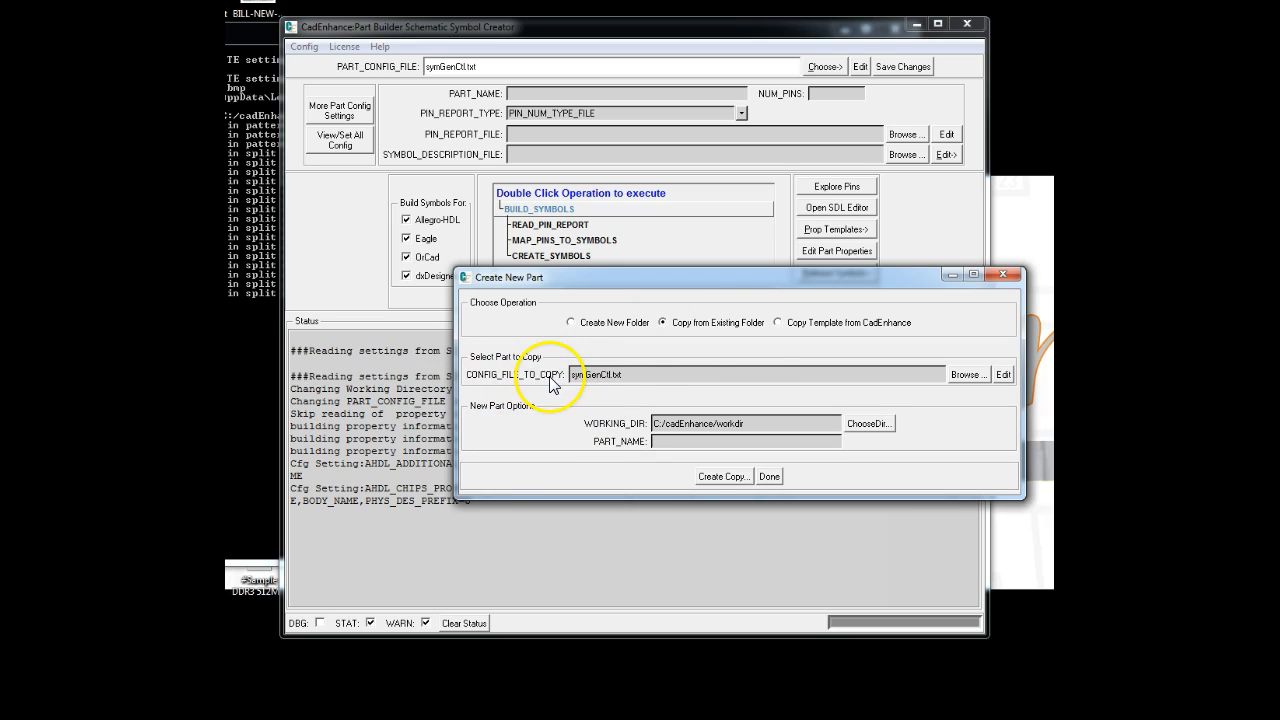
left_click(966, 374)
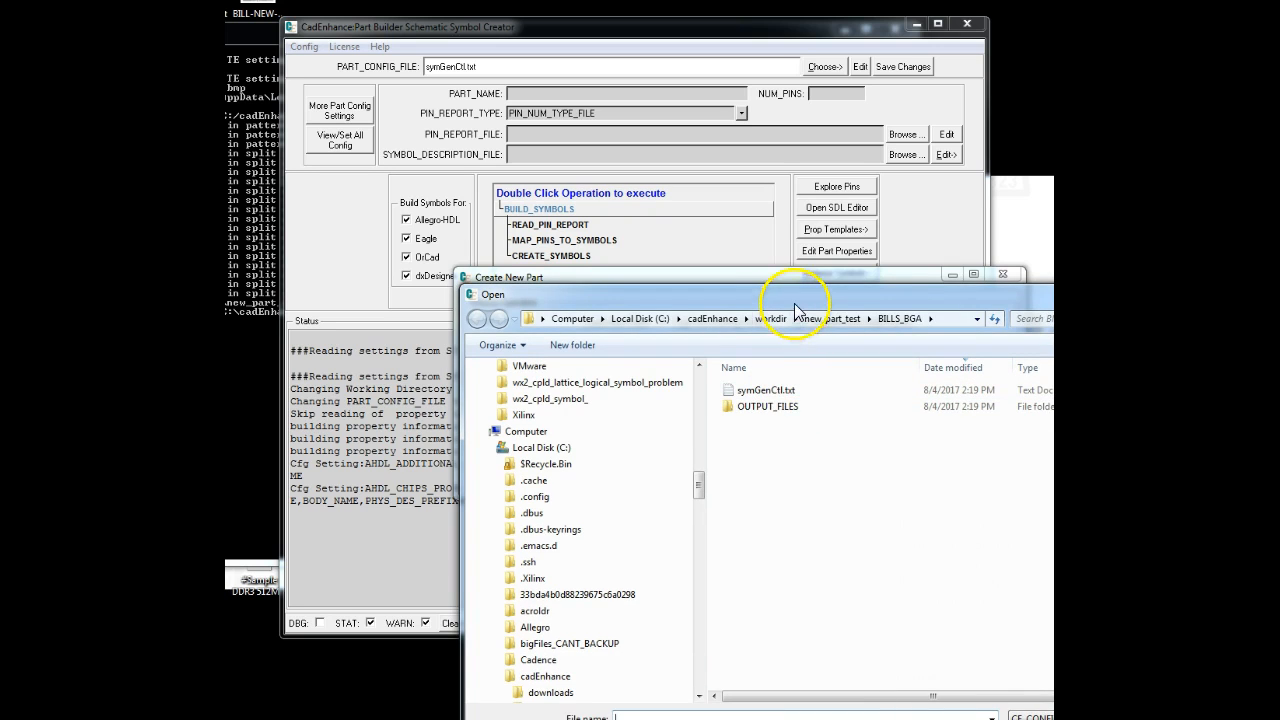
left_click_drag(795, 298, 695, 213)
left_click(672, 225)
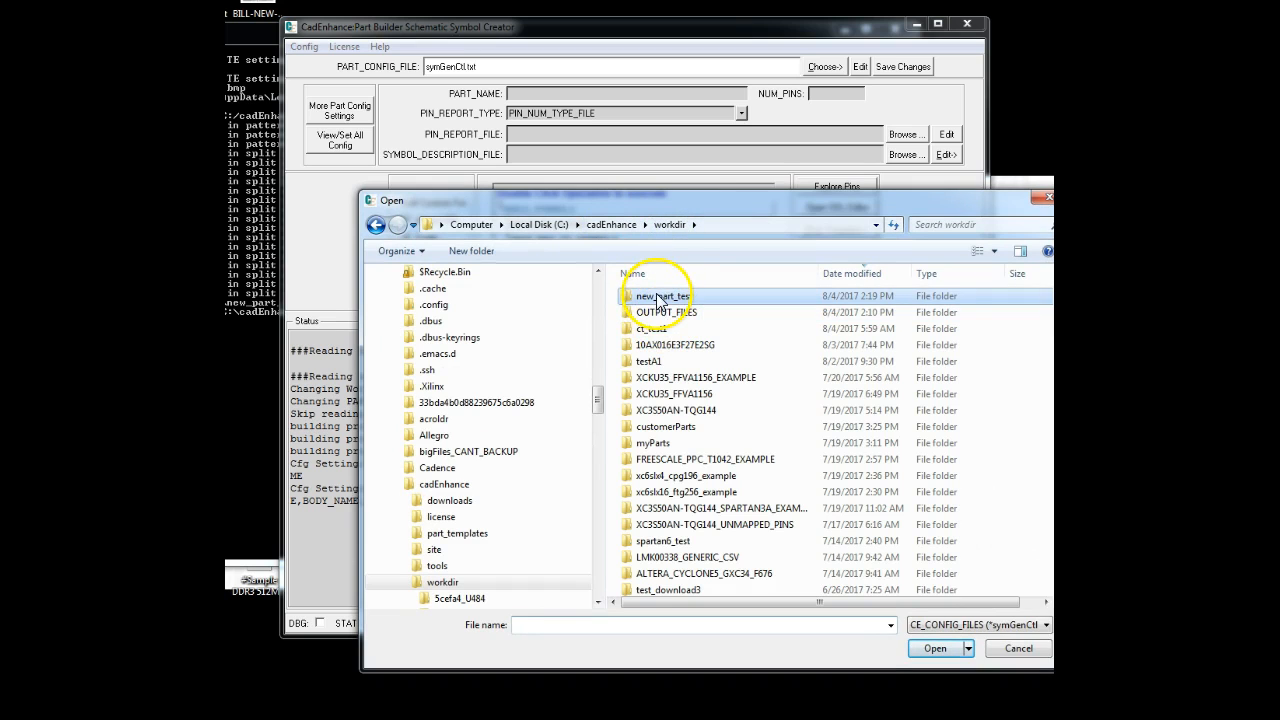
double_click(660, 346)
left_click(664, 296)
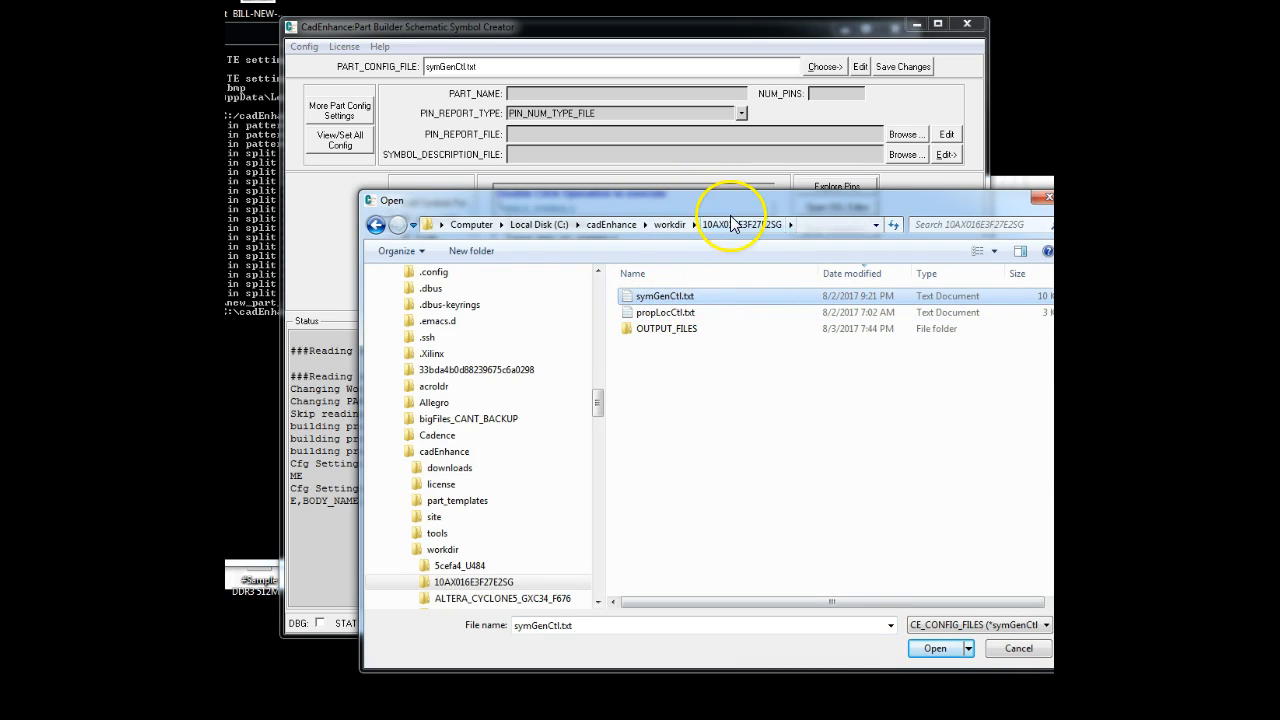
left_click_drag(724, 211, 638, 170)
left_click(850, 605)
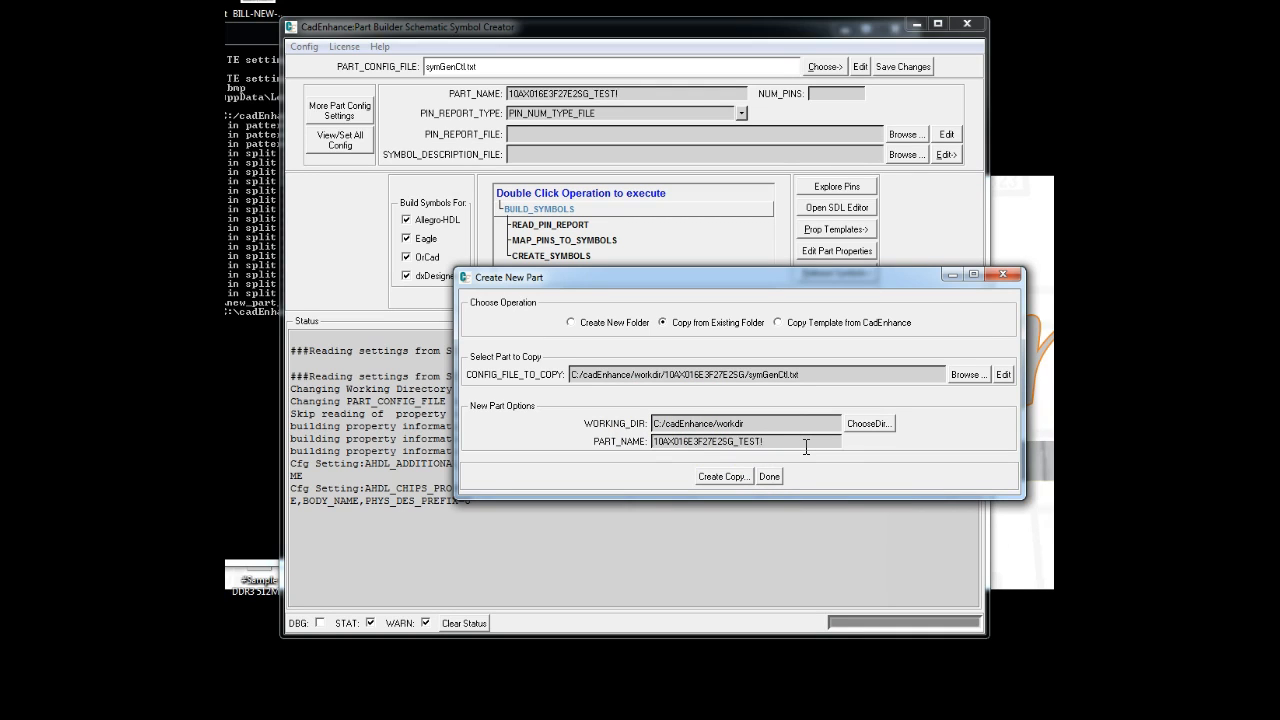
Set the working directory to C:/cadEnhance/workdir/copy_test2, create the part copy, and finish
left_click(768, 424)
left_click(724, 477)
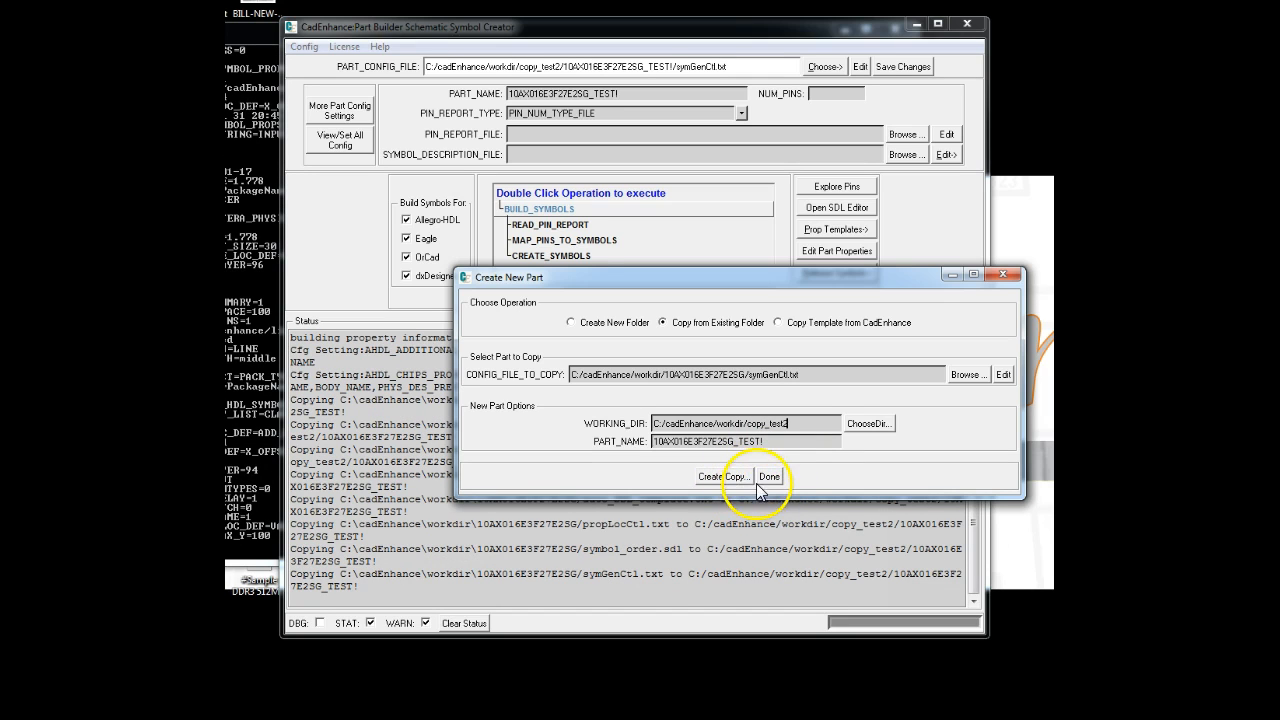
left_click(770, 478)
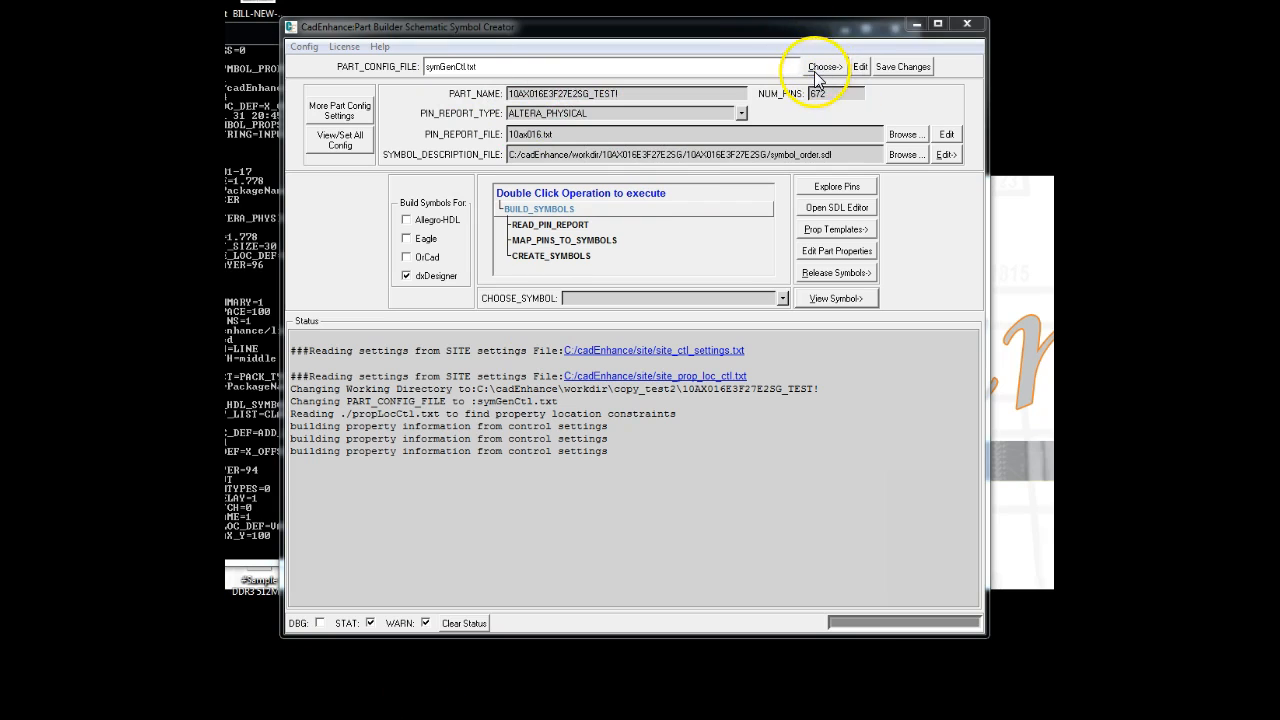
Start another part copy with the Copy Template from CadEnhance option and search for available part templates
left_click(822, 67)
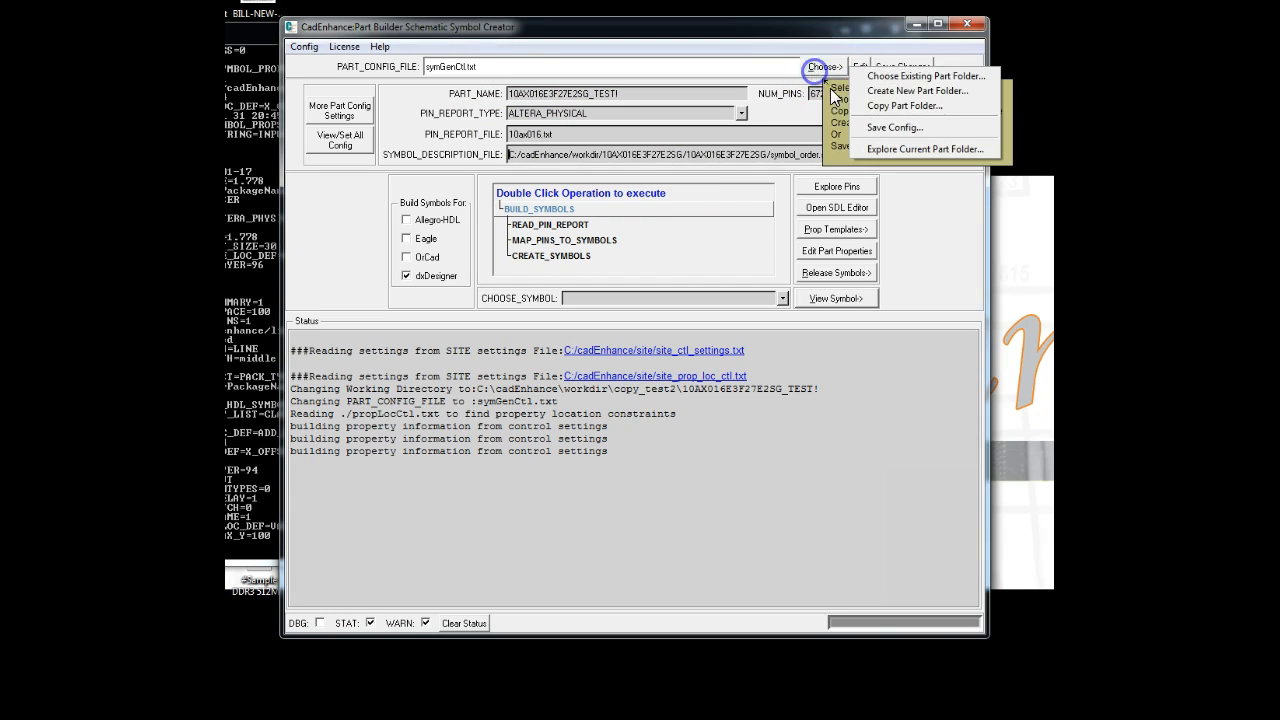
left_click(905, 105)
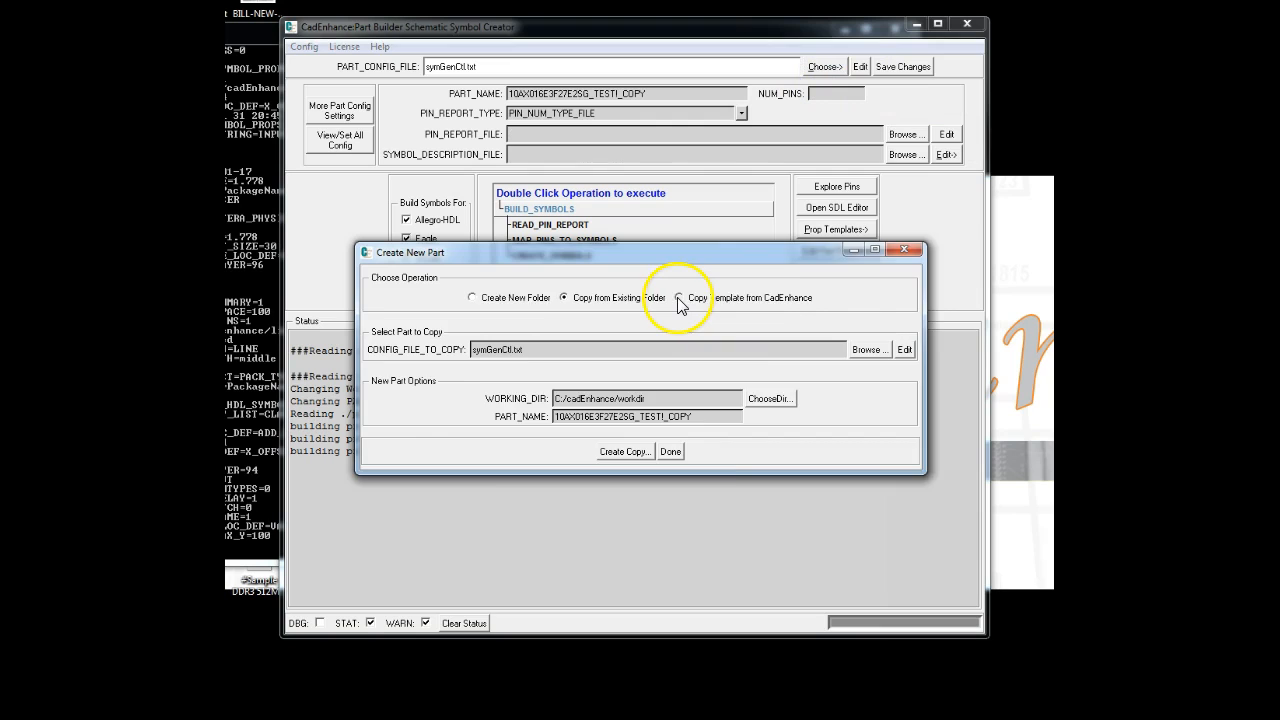
left_click(680, 298)
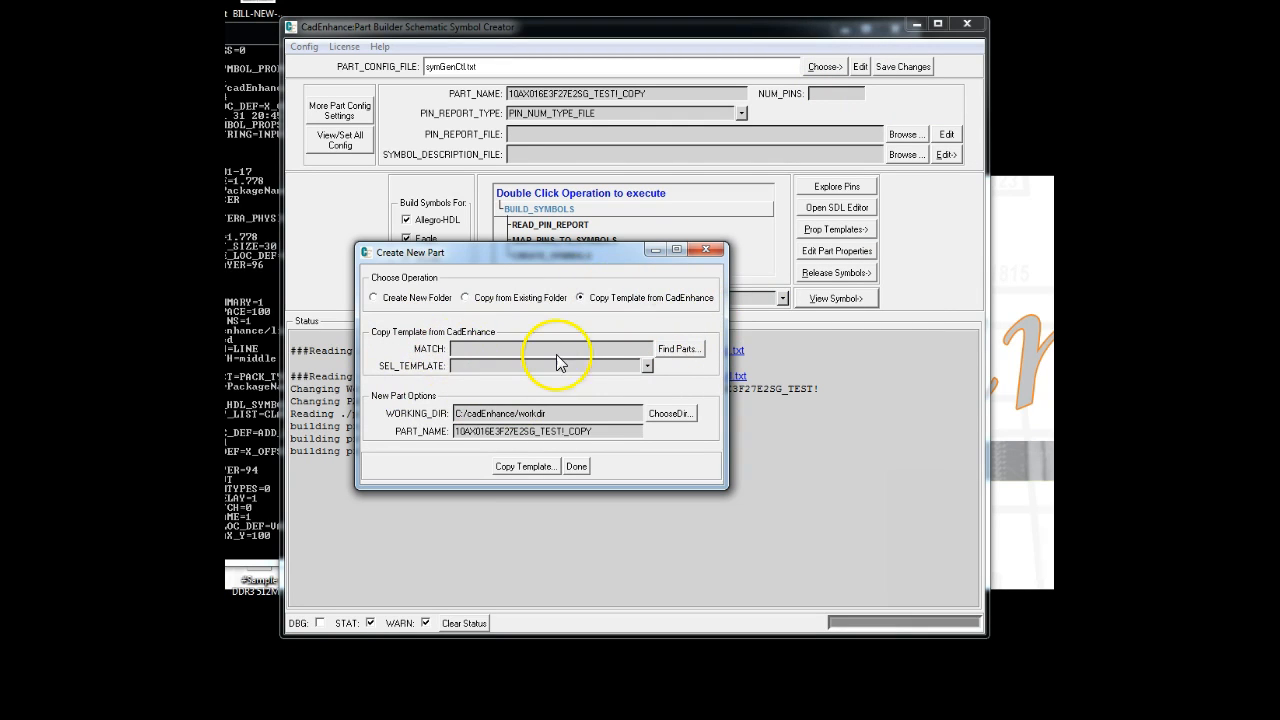
left_click(480, 348)
left_click(680, 349)
Search the templates for XC and select XC3S50AN-TQG144_SPARTAN3A_EXAMPLE
left_click(506, 348)
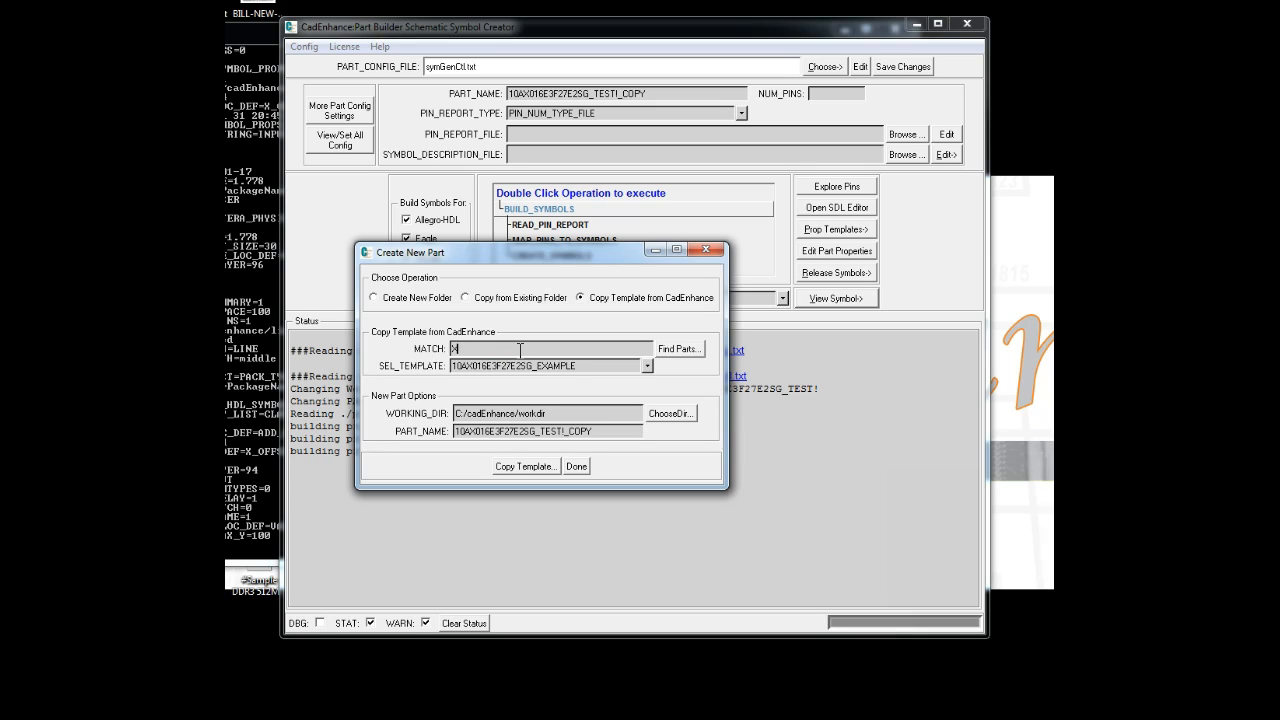
left_click(662, 349)
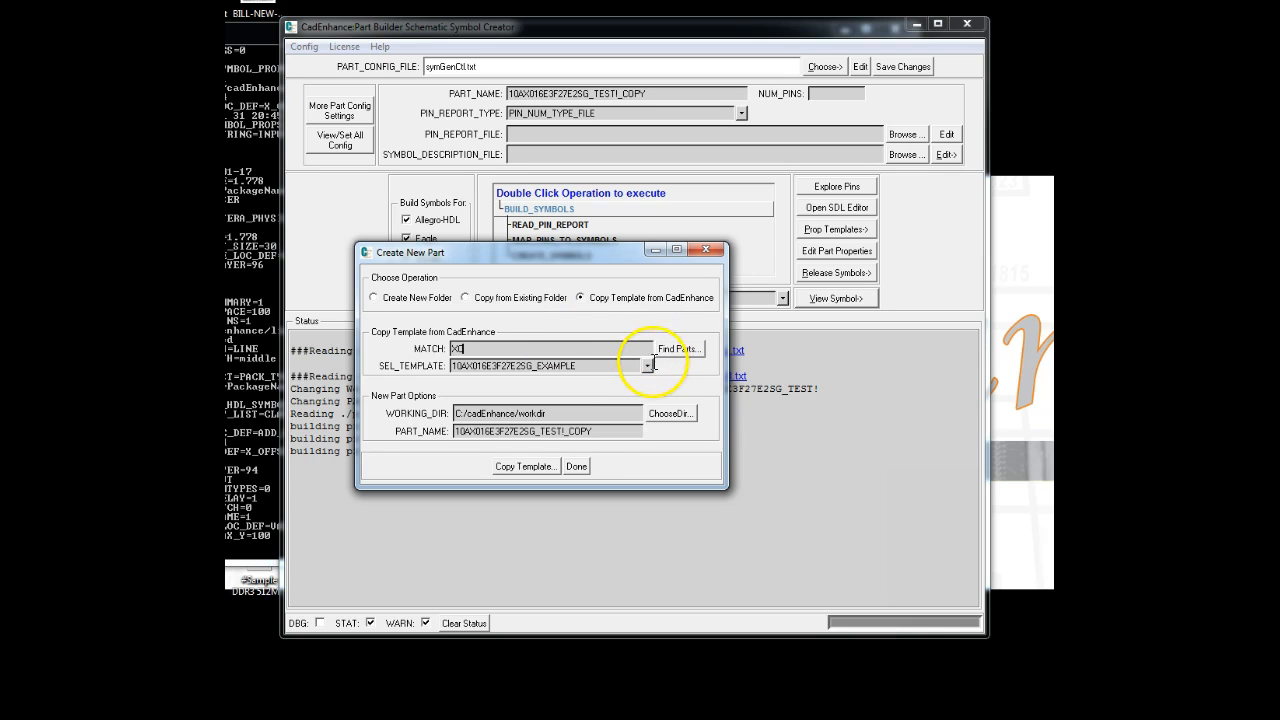
left_click(625, 367)
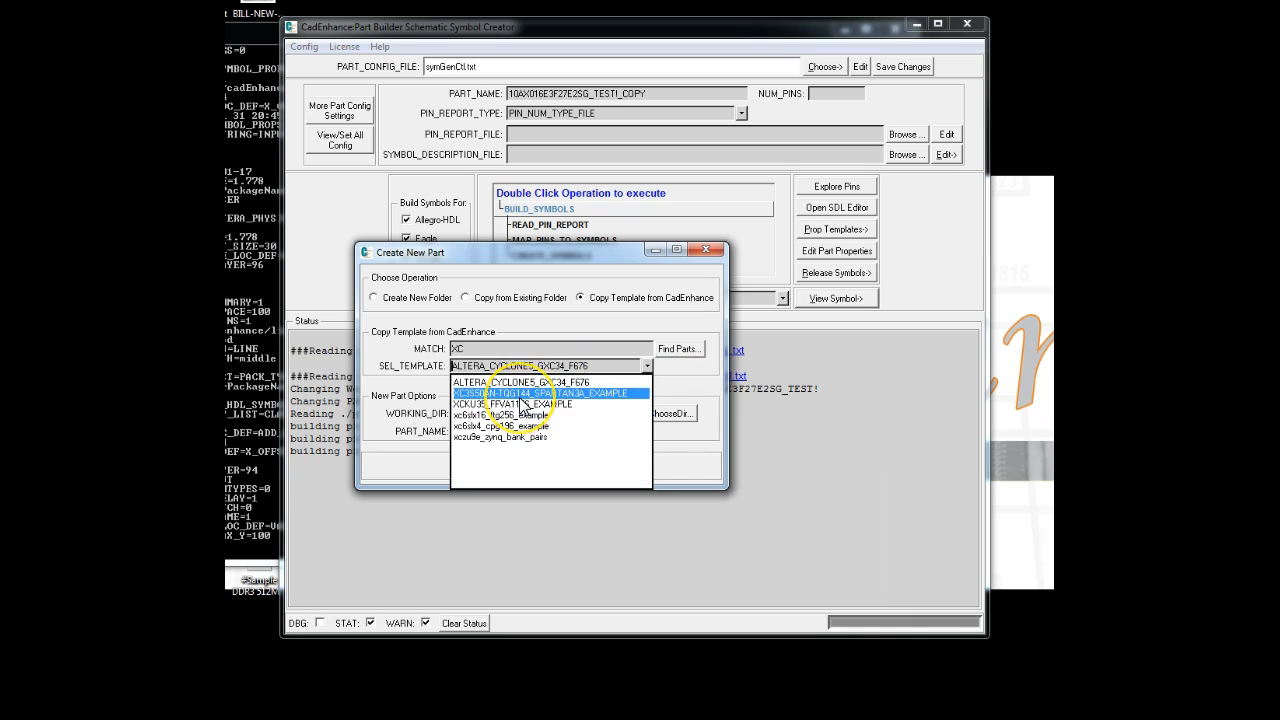
left_click(519, 395)
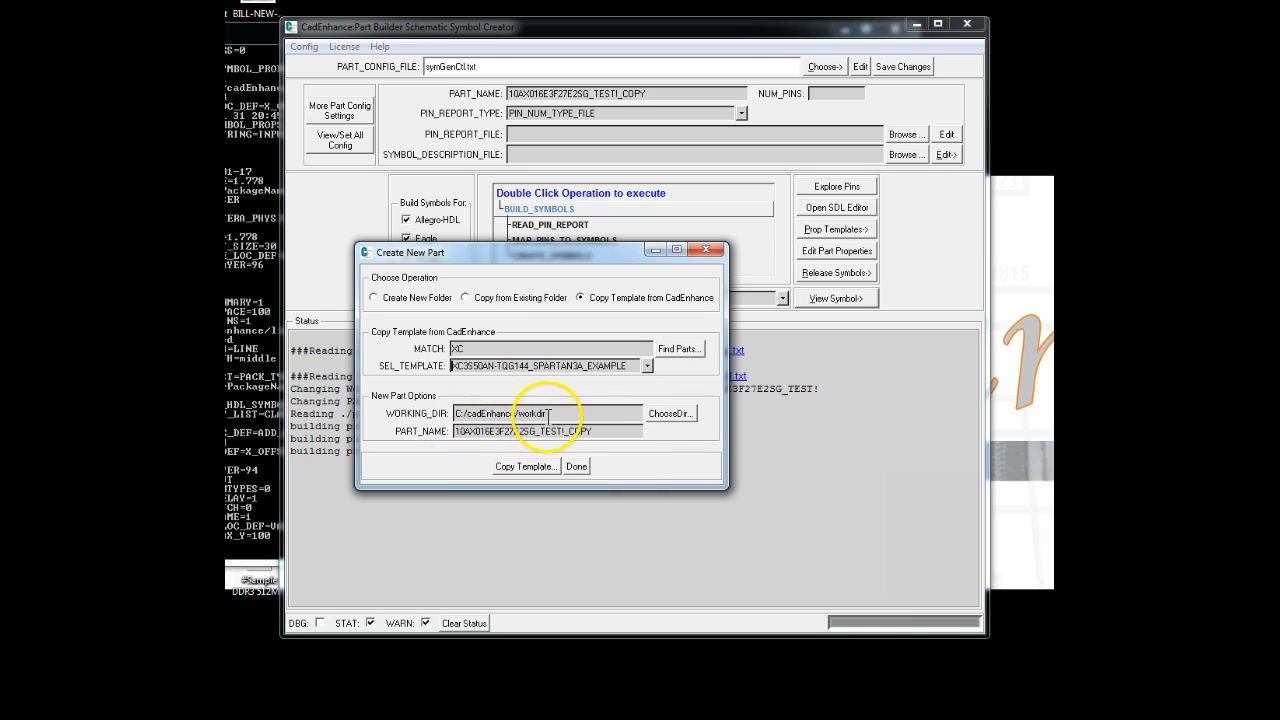
Copy the selected template into working directory C:/cadEnhance/workdir/Template_test with part name XC3S50AN-TQG144_SPARTAN3A_EXAMPLE, and finish
left_click(561, 414)
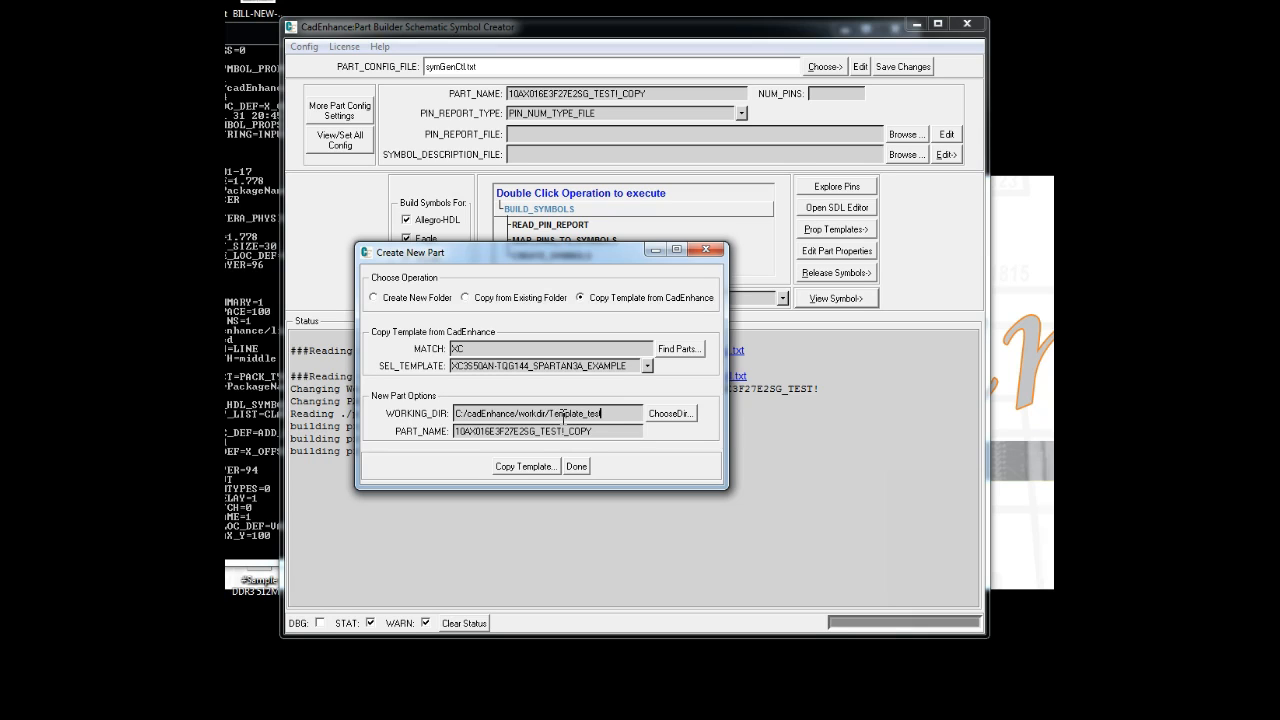
left_click(606, 436)
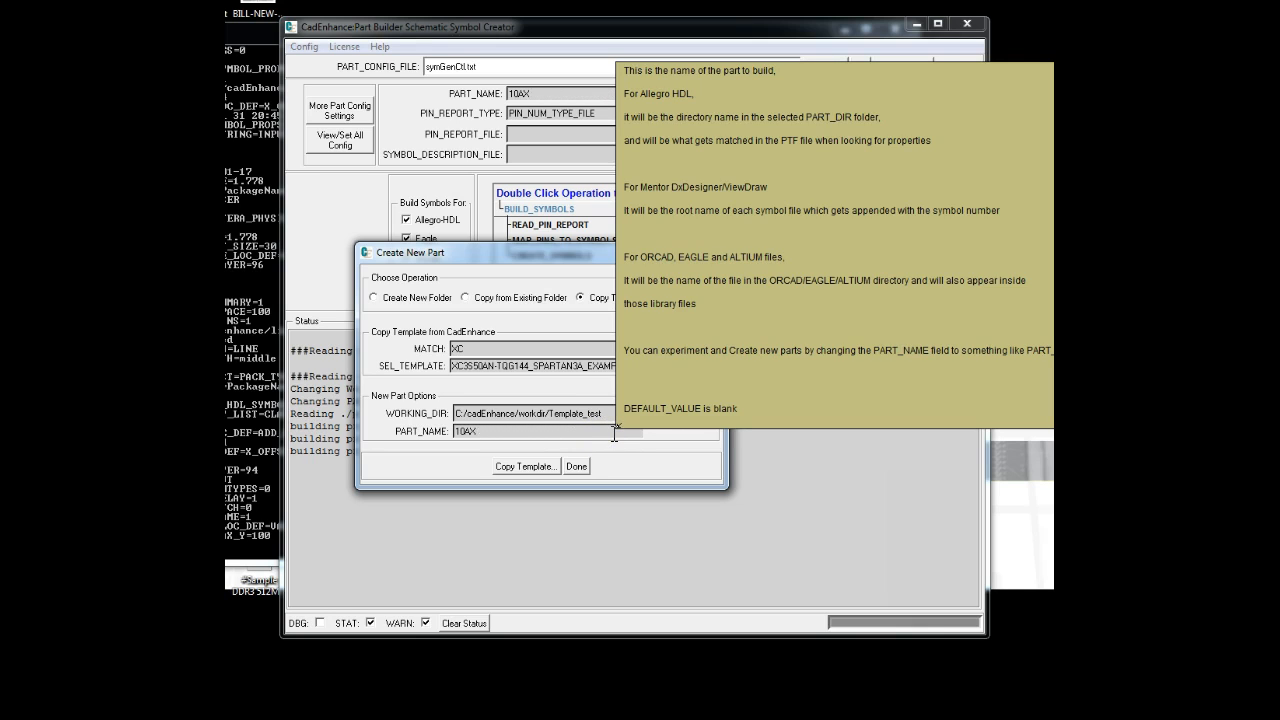
left_click(527, 466)
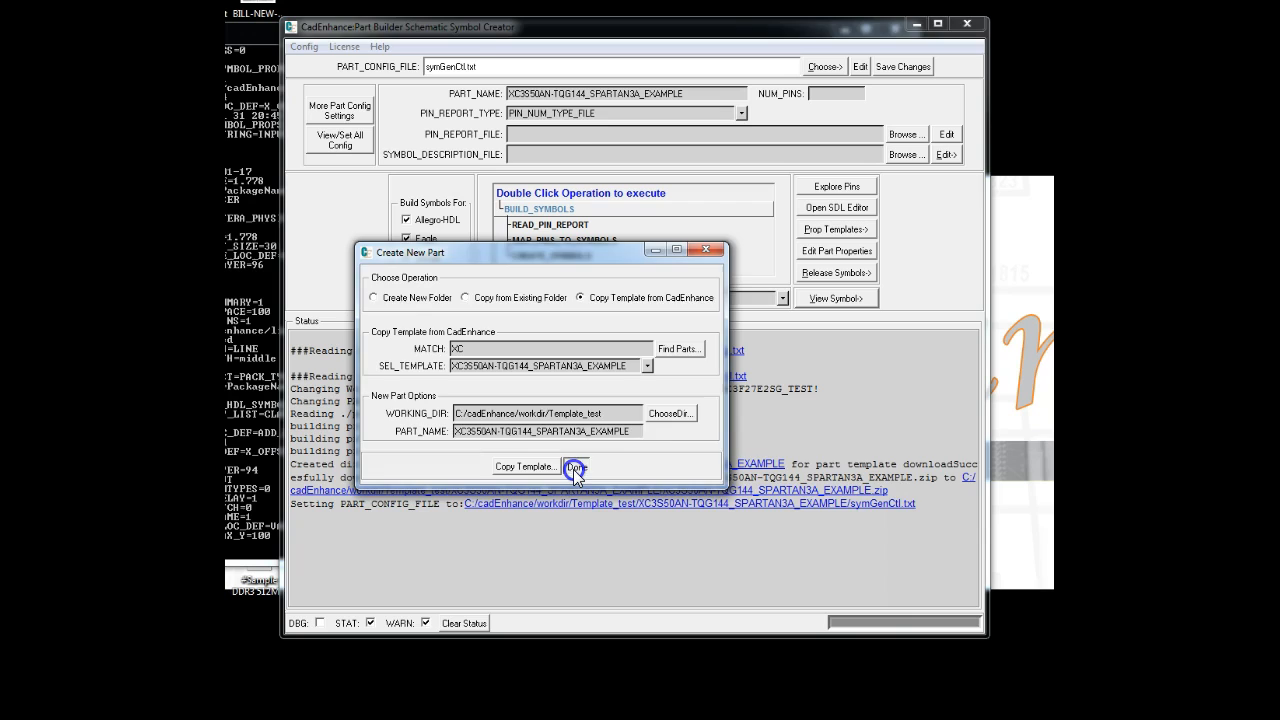
left_click(576, 467)
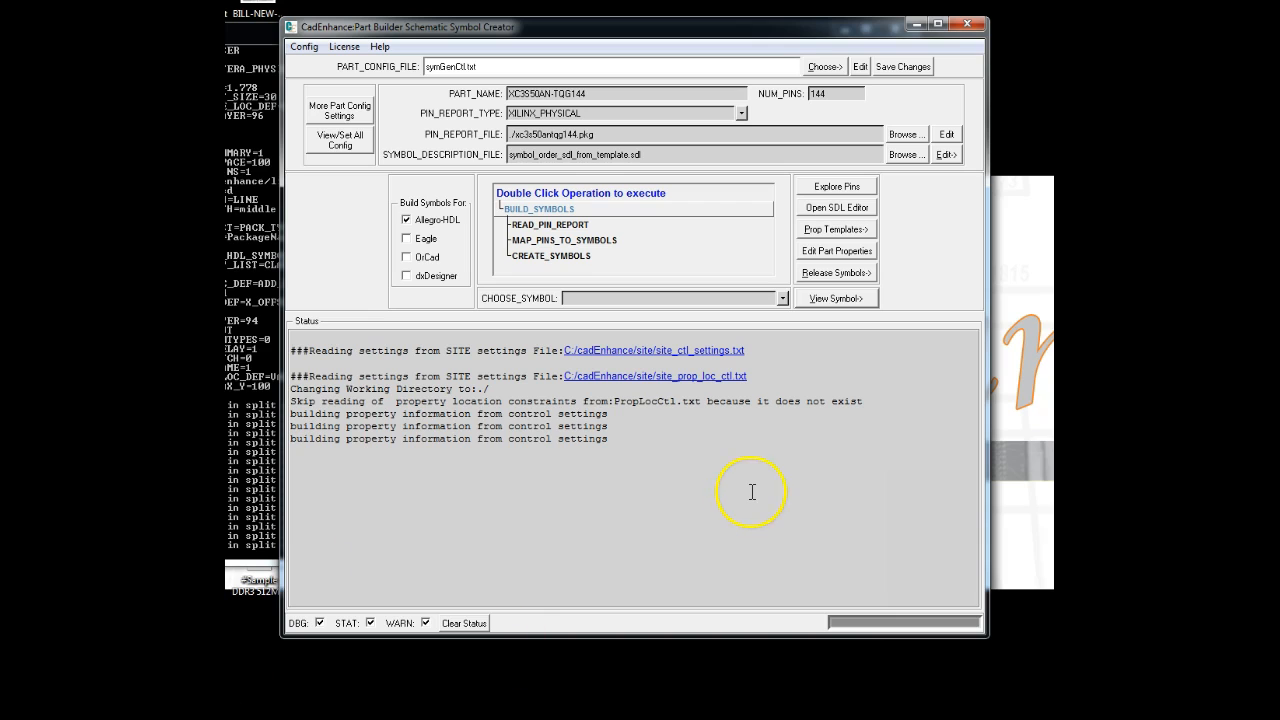
Explore the current part folder in Windows Explorer, fitting its window on screen to examine the files copied from the template
left_click(825, 66)
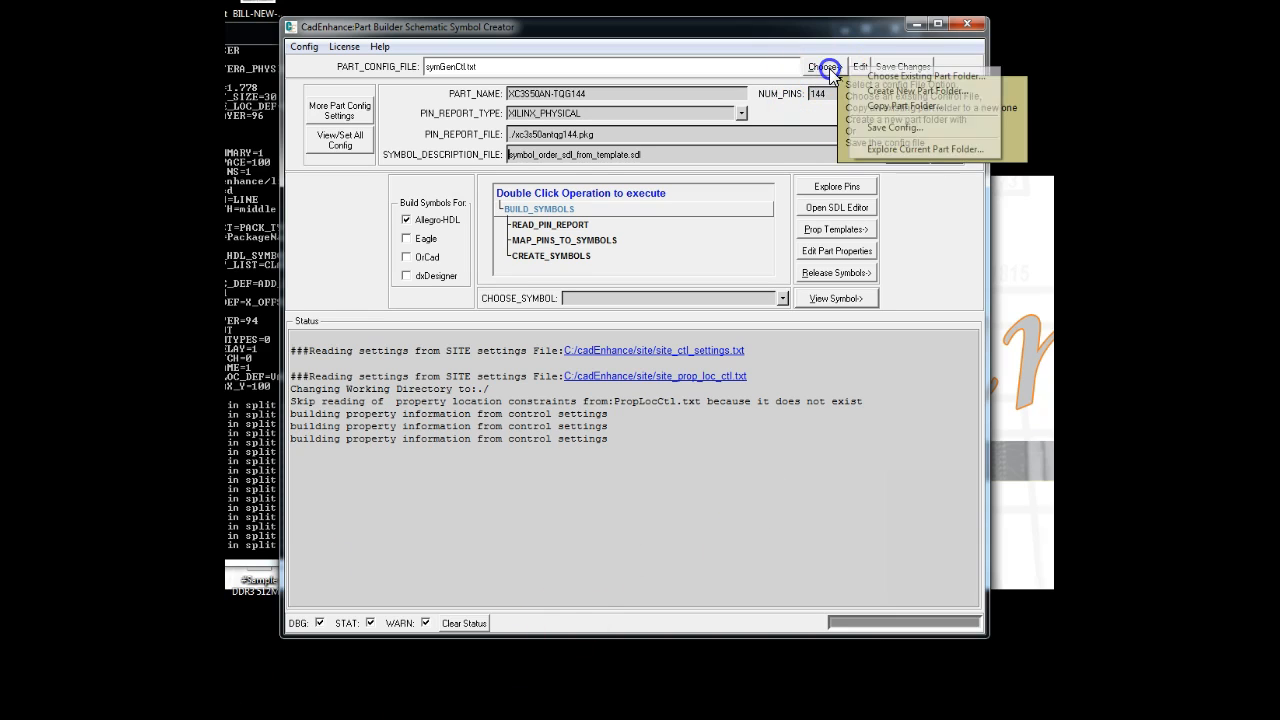
left_click(902, 149)
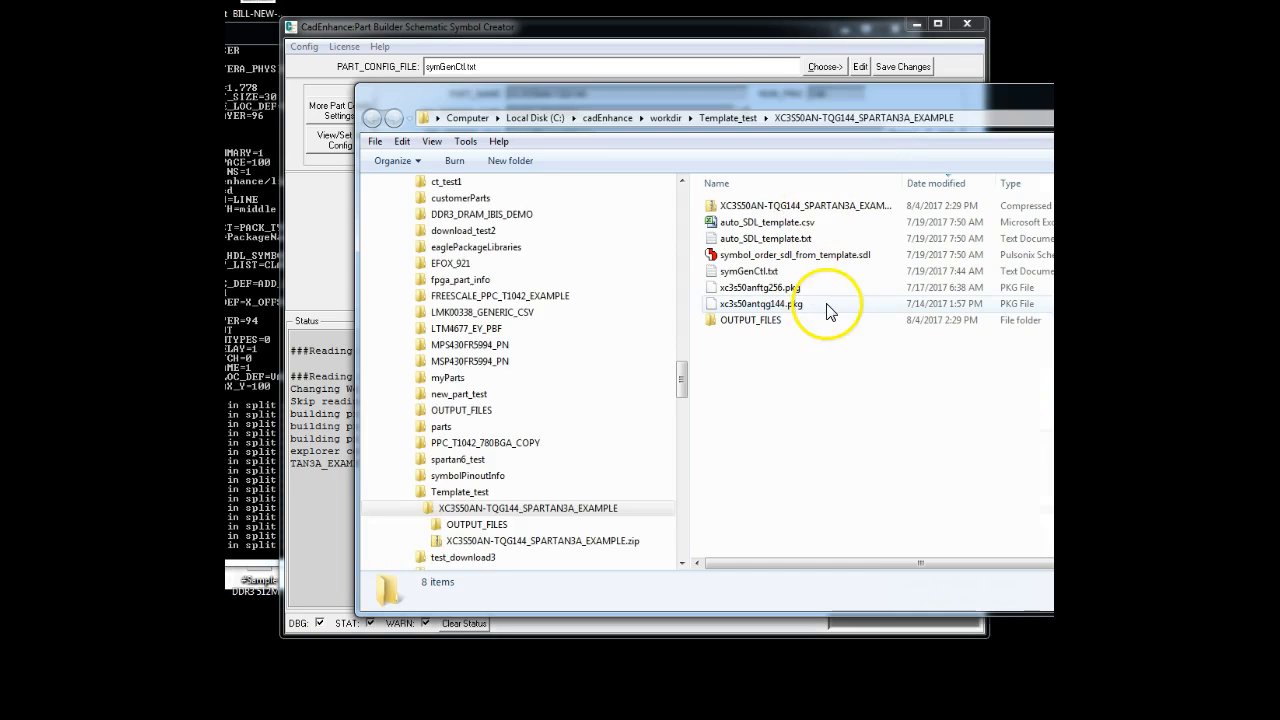
left_click_drag(811, 93, 771, 106)
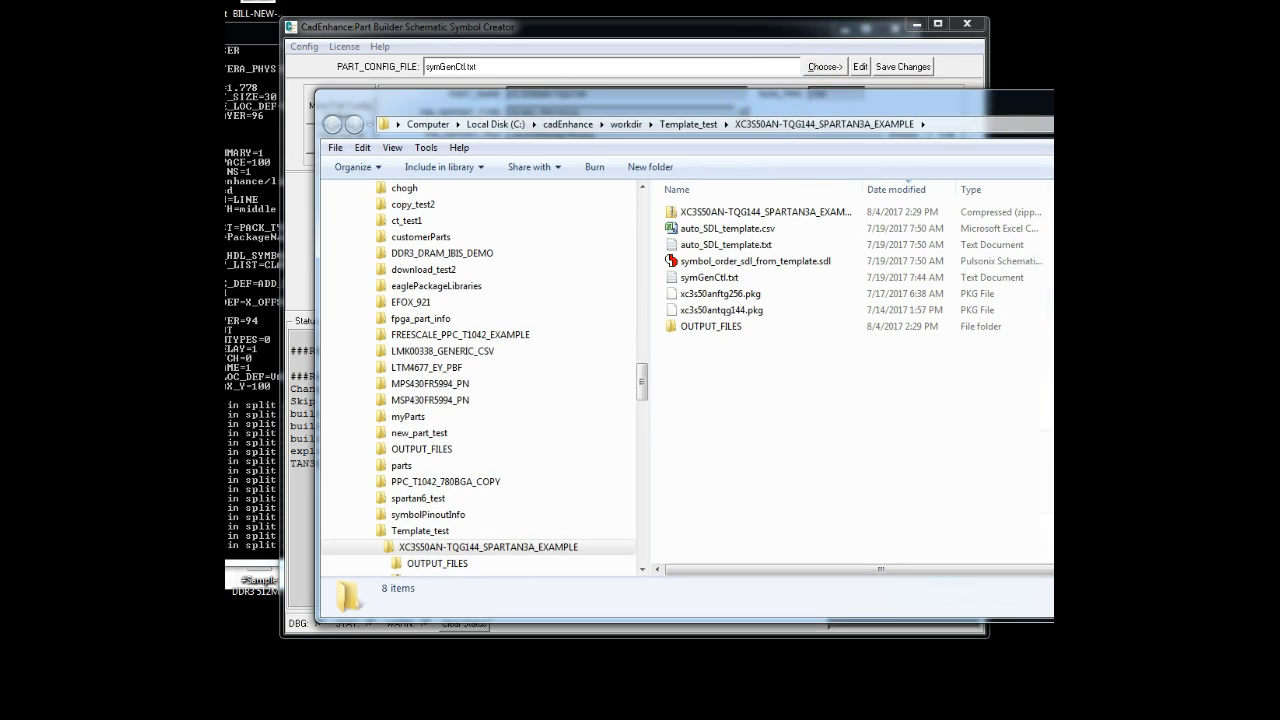
left_click_drag(1054, 300, 1005, 300)
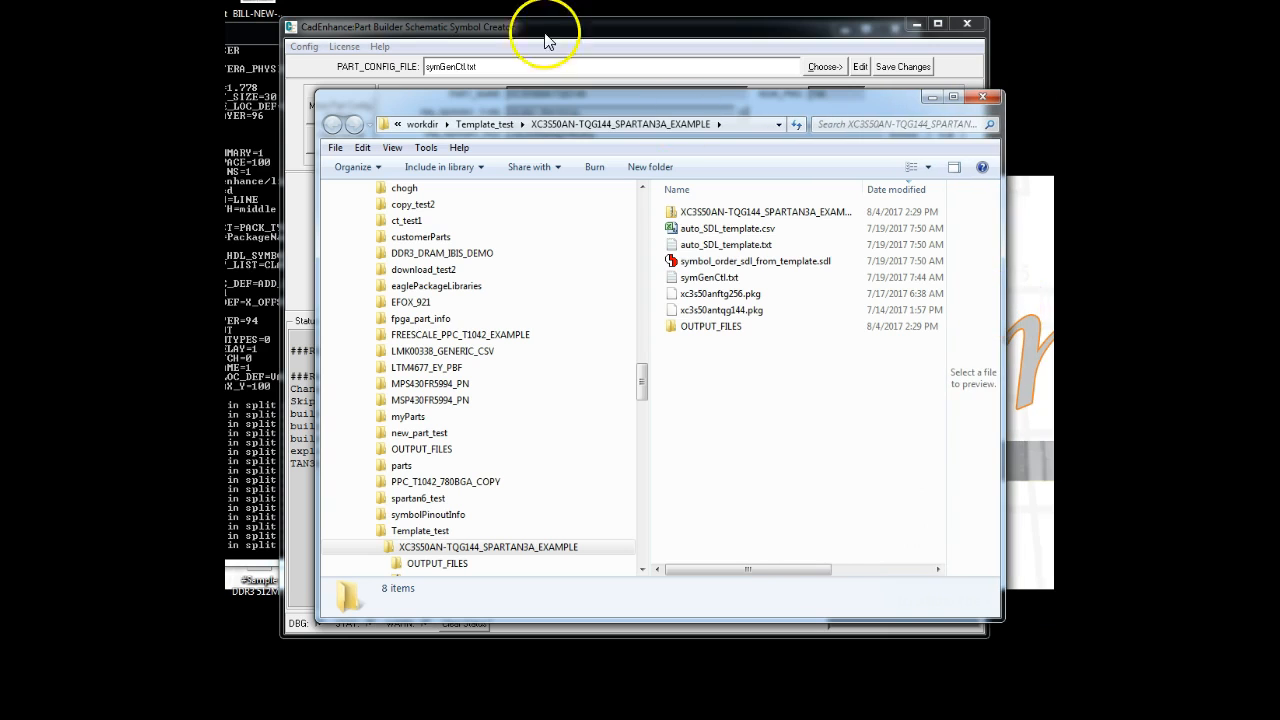
left_click_drag(543, 86, 525, 79)
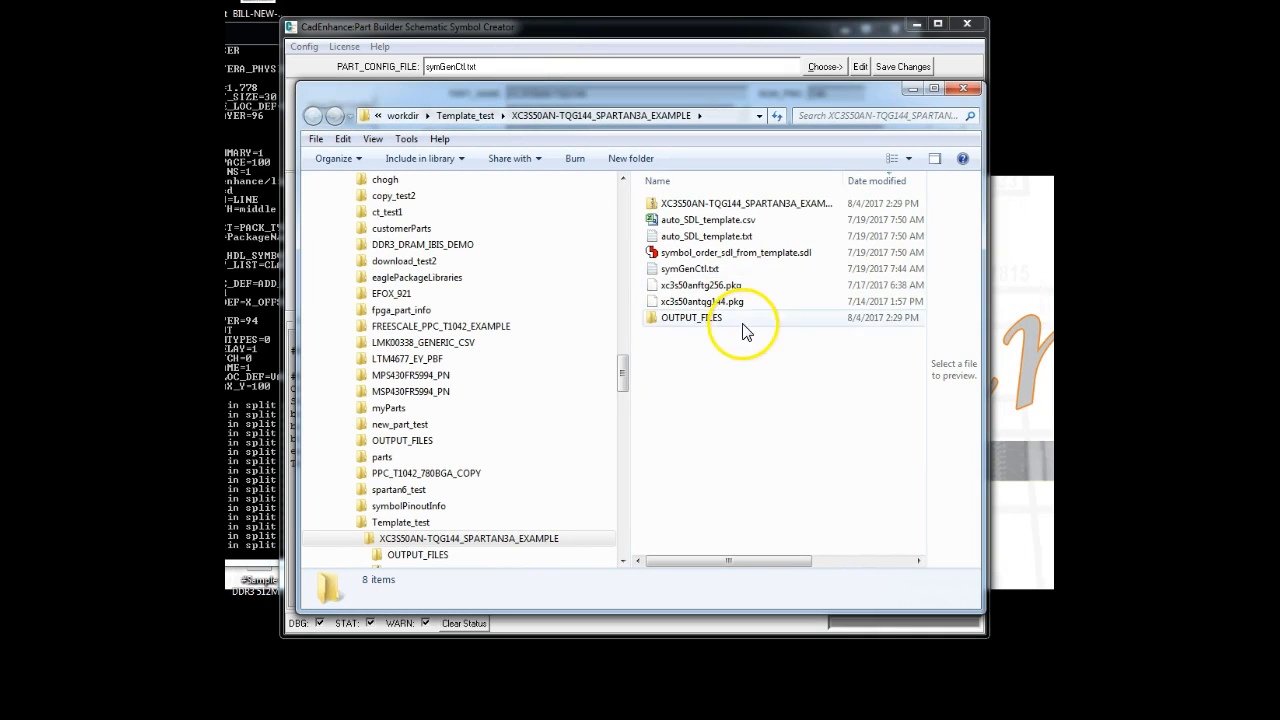